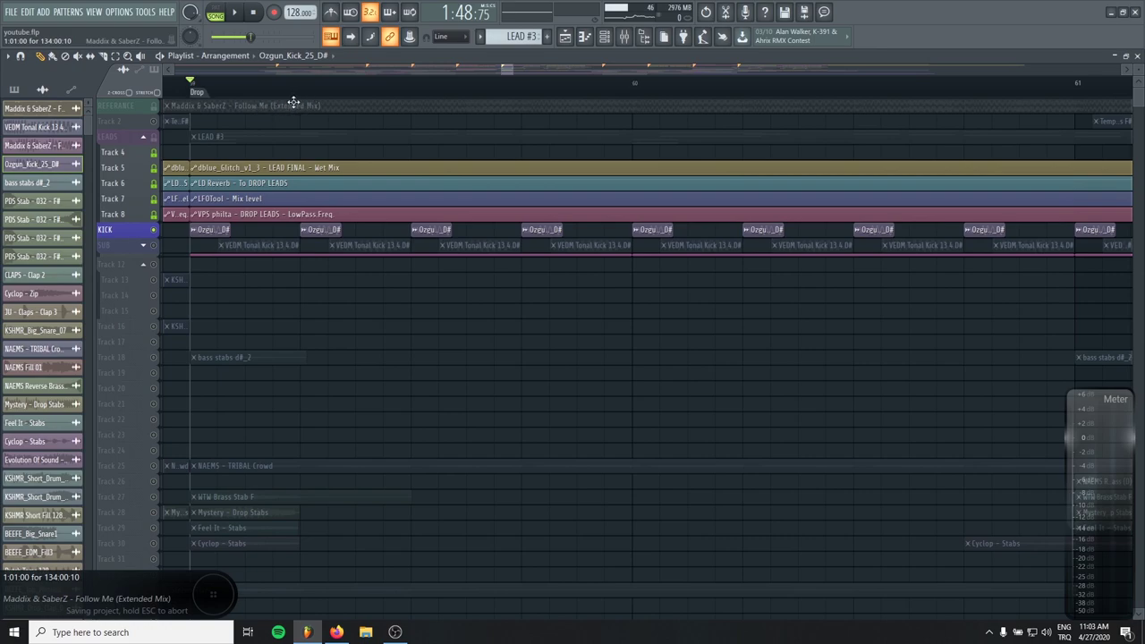
# - Solo the REFERANCE track in the playlist and open the mixer
pyautogui.scroll(3, 171, 121)
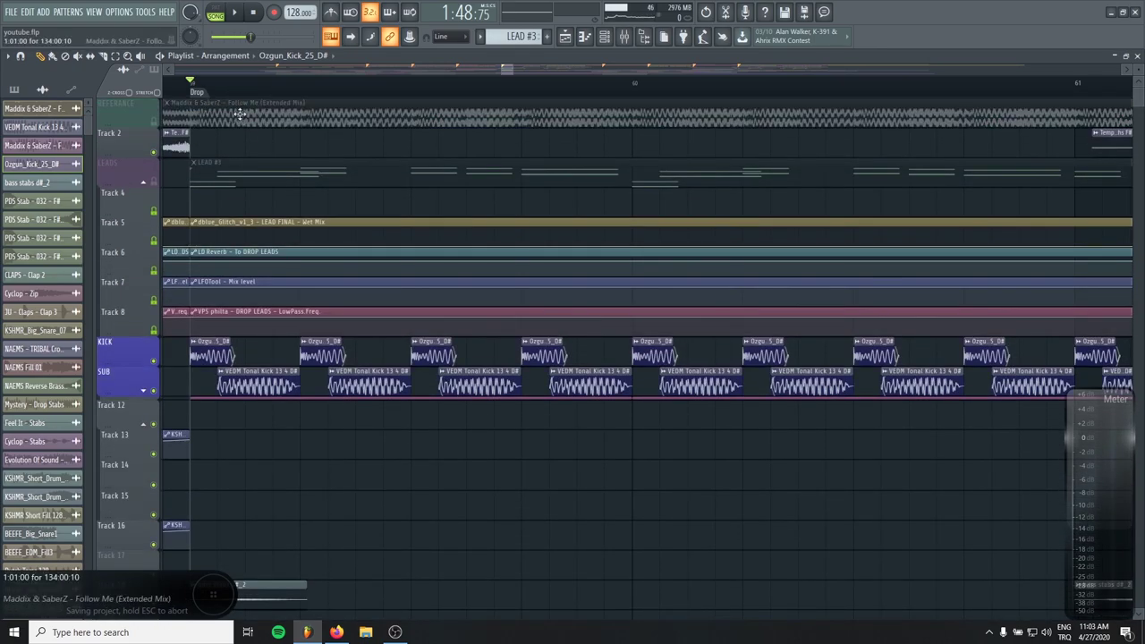
pyautogui.doubleClick(171, 121)
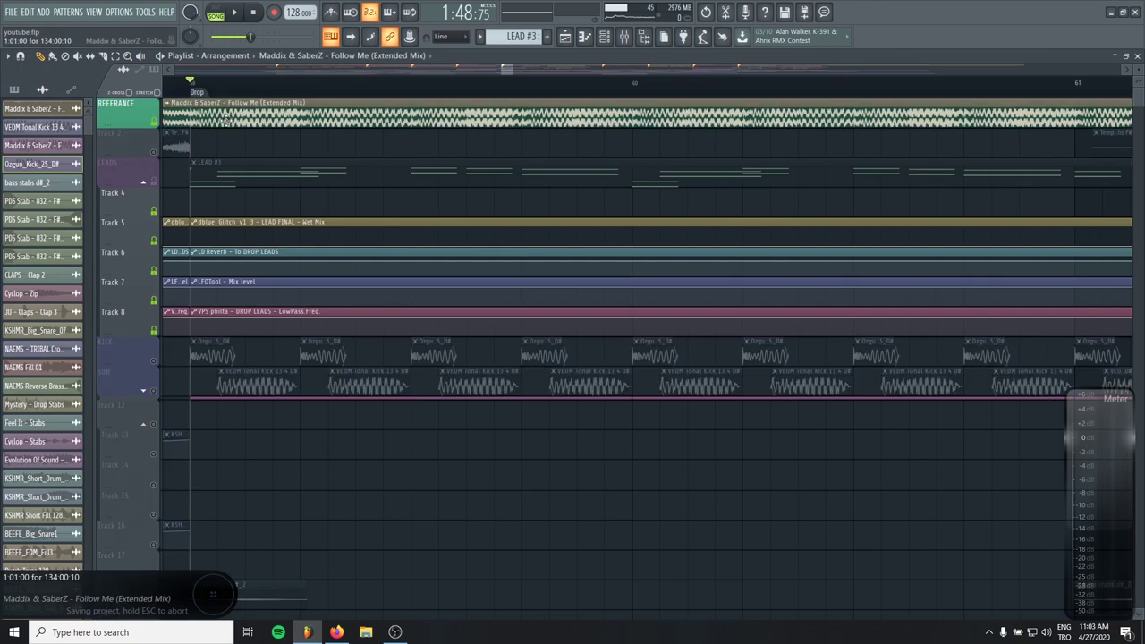
pyautogui.click(861, 204)
pyautogui.click(624, 35)
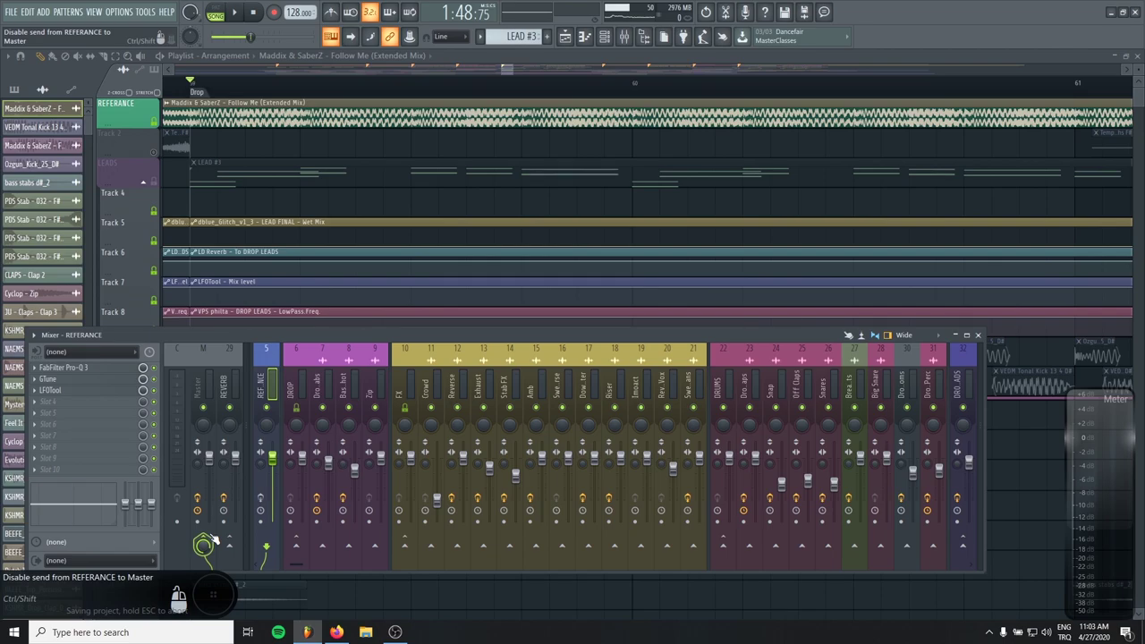
# - Route the REFERANCE mixer track straight to Out 1 - Out 2 so that it bypasses the Master effects
pyautogui.moveTo(295, 341); pyautogui.dragTo(335, 289)
pyautogui.click(115, 515)
pyautogui.click(131, 519)
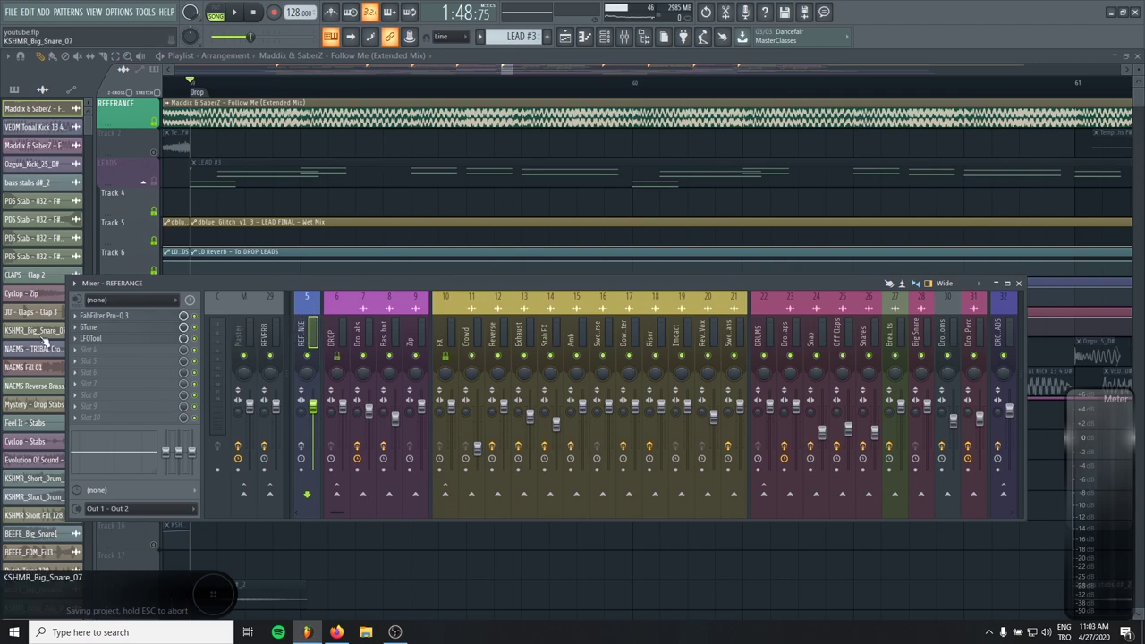
pyautogui.click(243, 337)
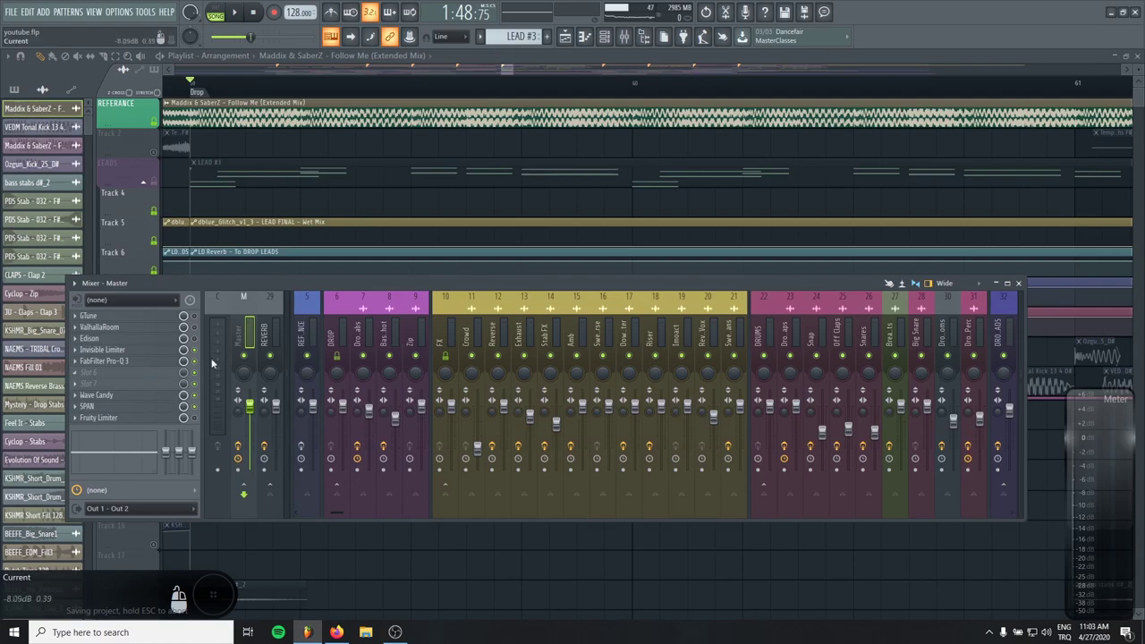
pyautogui.click(300, 331)
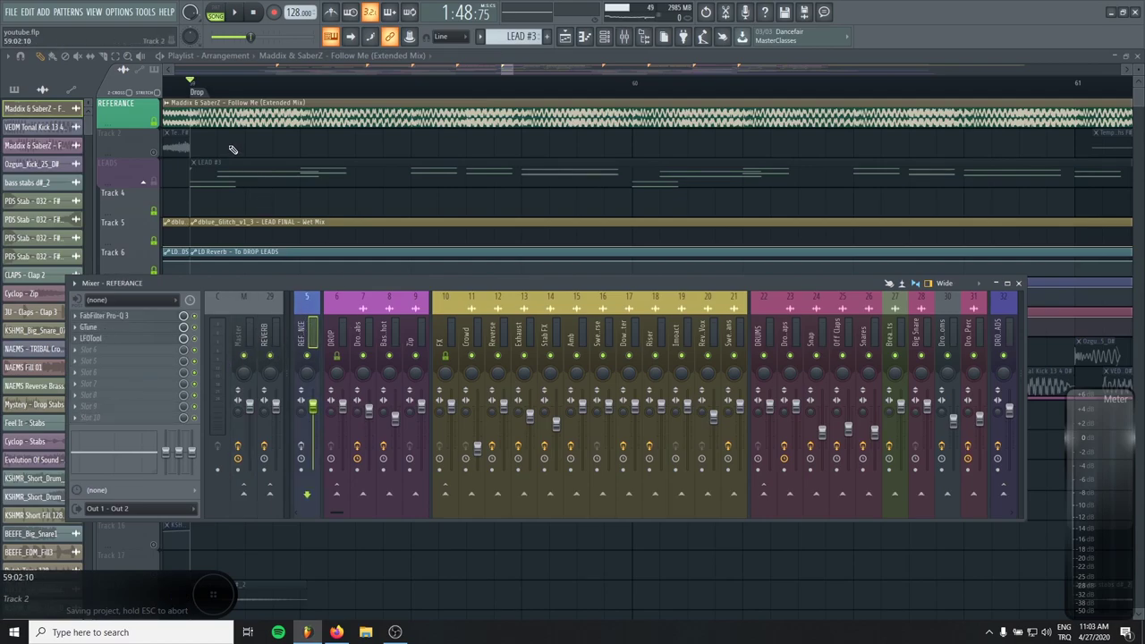
# - Set the Q of the 155.56 Hz high-cut band to 0.932 in FabFilter Pro-Q 3 on the REFERANCE track
pyautogui.click(137, 321)
pyautogui.scroll(3, 230, 248)
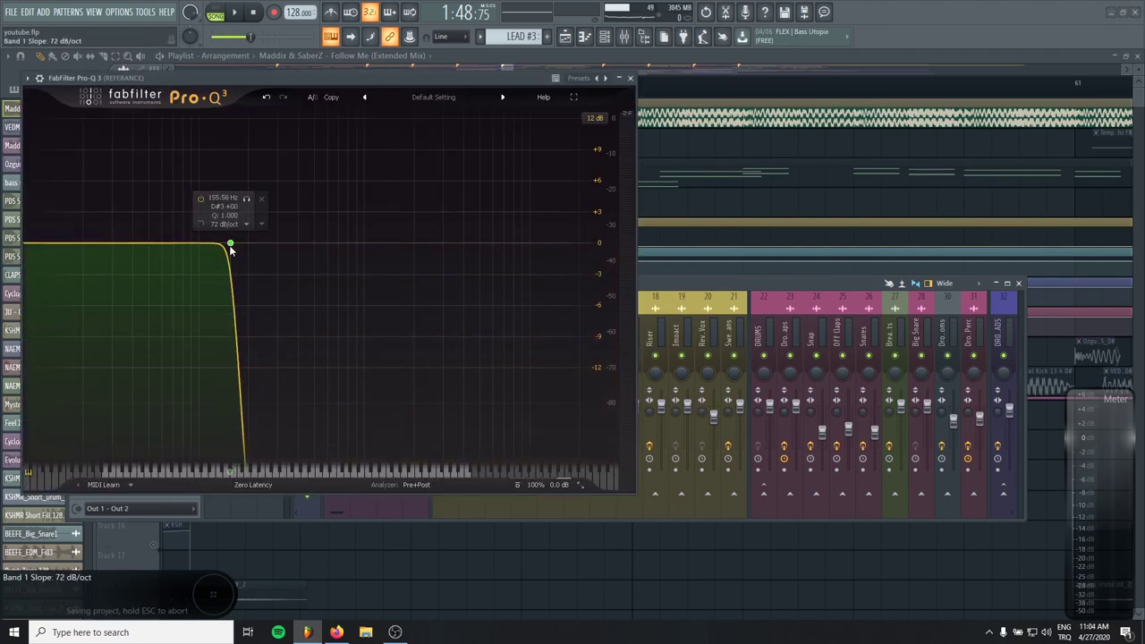
pyautogui.click(632, 78)
pyautogui.click(137, 319)
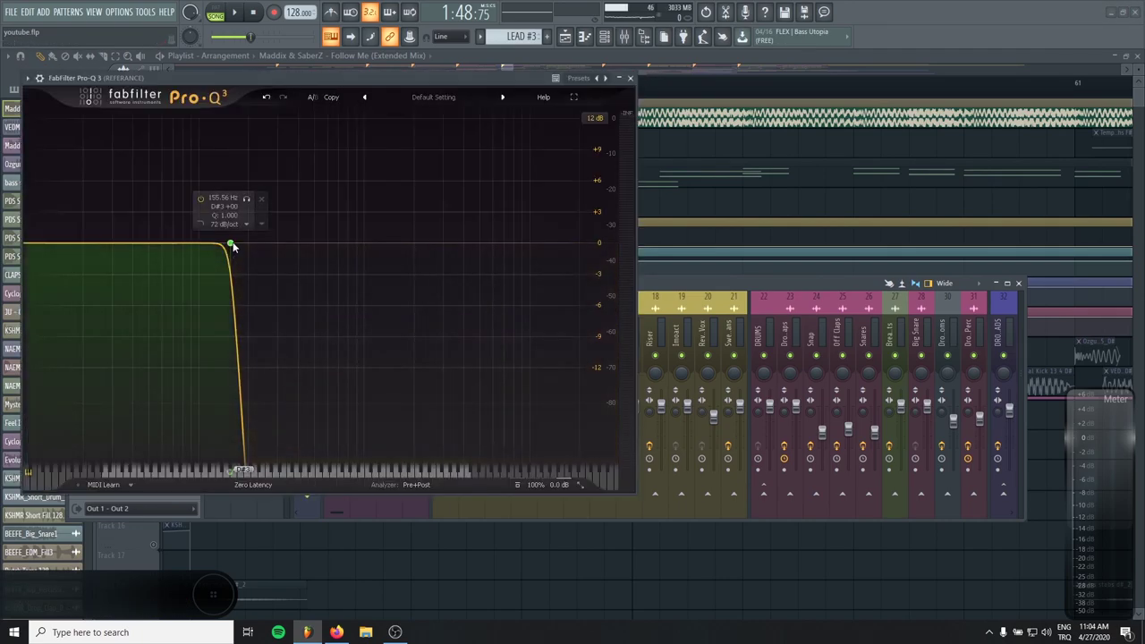
pyautogui.moveTo(231, 243)
pyautogui.mouseDown()
pyautogui.moveTo(374, 256)
pyautogui.moveTo(231, 250)
pyautogui.mouseUp()
pyautogui.click(230, 473)
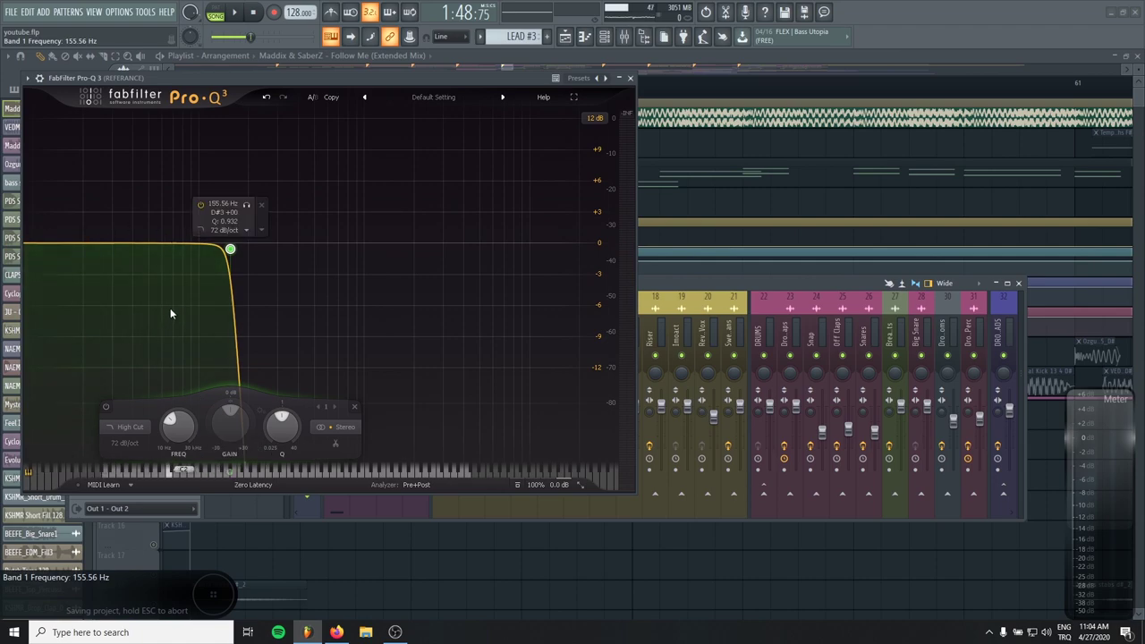
pyautogui.click(631, 78)
# - Load SPAN into the fourth effect slot of the REFERANCE track and place its window clear of the effect list
pyautogui.click(76, 349)
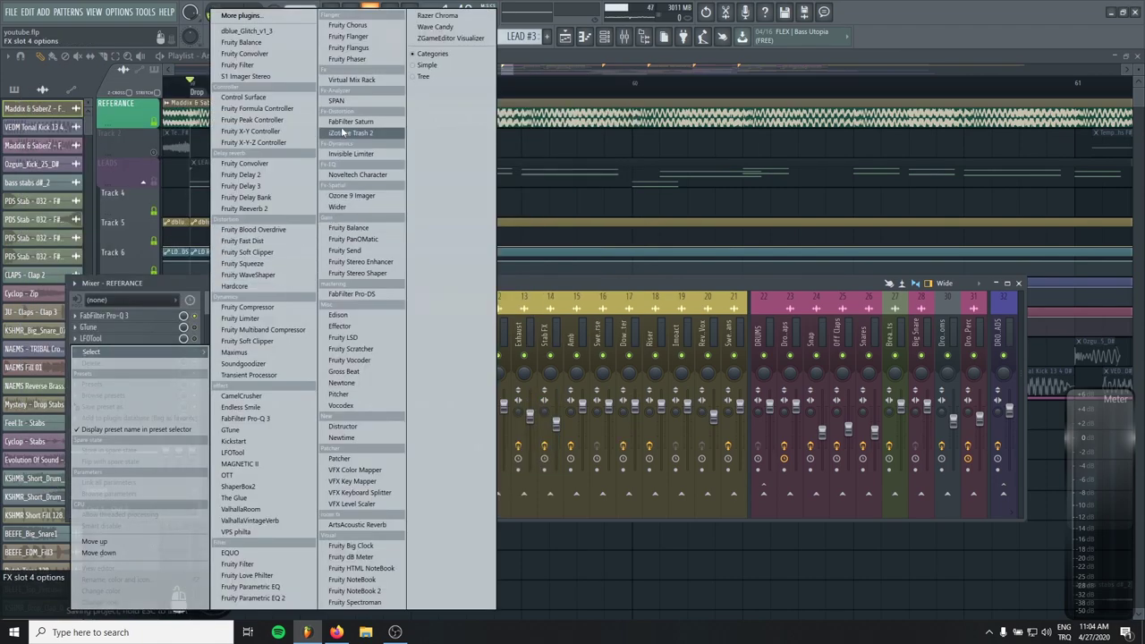
pyautogui.click(342, 104)
pyautogui.moveTo(292, 166); pyautogui.dragTo(730, 190)
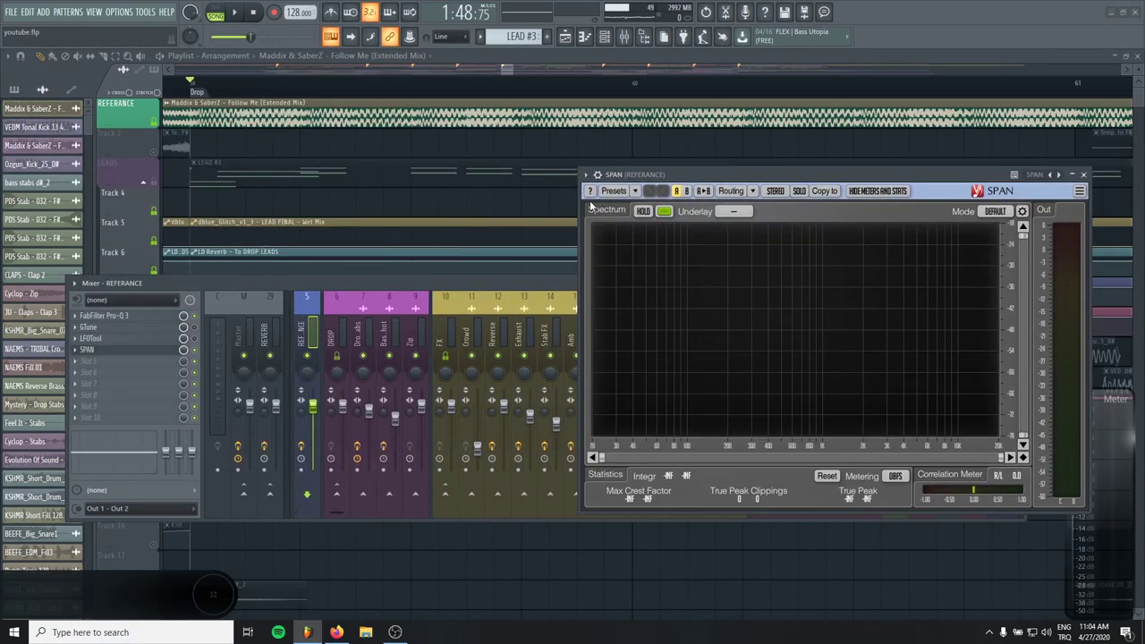
# - Check the reference clip's channel volume and play the clip to examine its low-frequency spectrum in SPAN
pyautogui.doubleClick(292, 104)
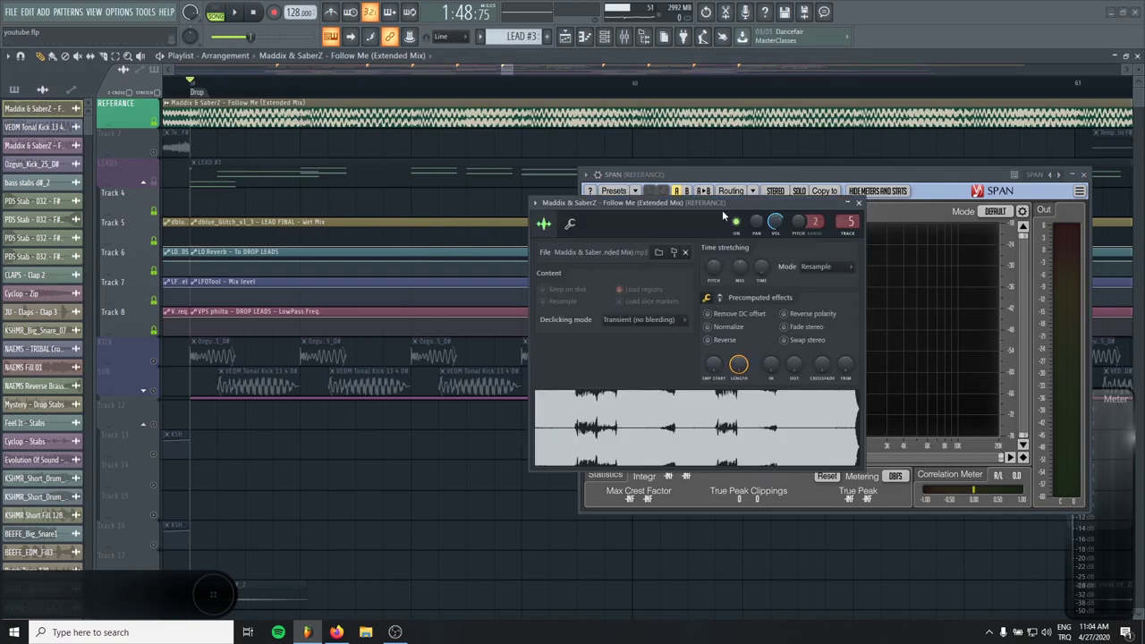
pyautogui.moveTo(723, 209); pyautogui.dragTo(285, 210)
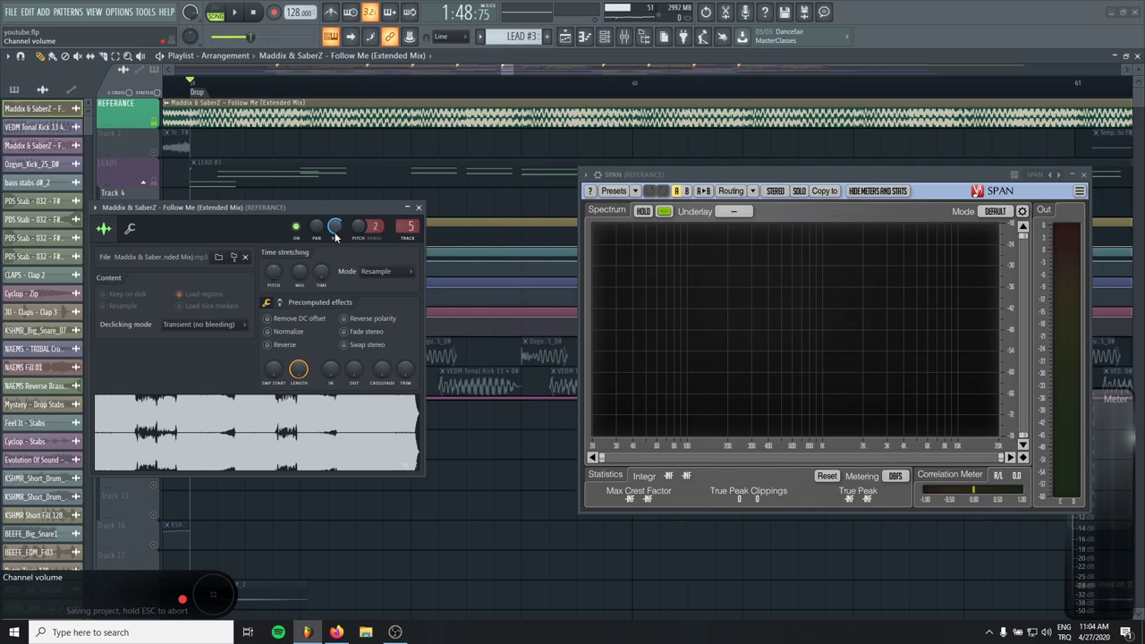
pyautogui.click(419, 208)
pyautogui.press('space')
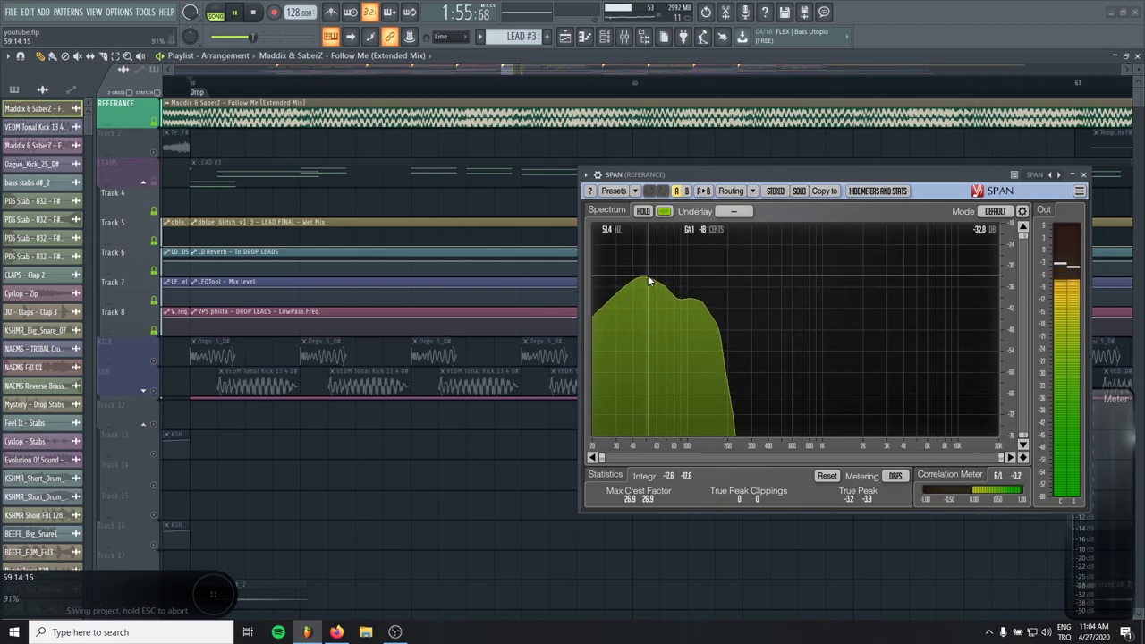
pyautogui.press('space')
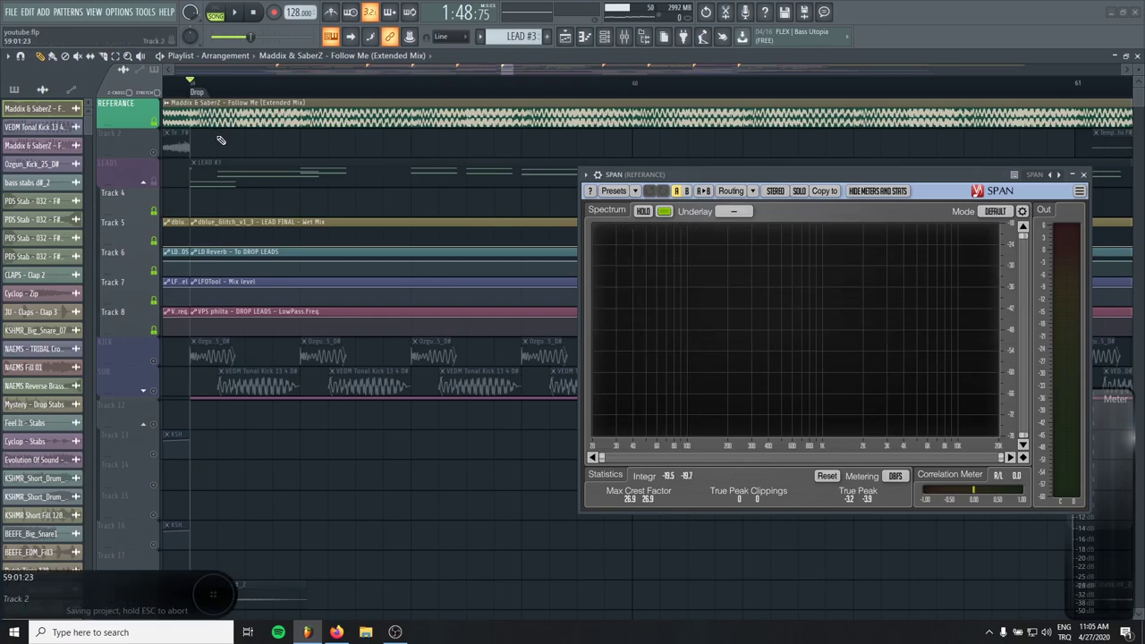
# - Switch playback from the REFERANCE track to KICK and lengthen the Ozgun_Kick_25_D# clips to 0:03:12
pyautogui.click(153, 361)
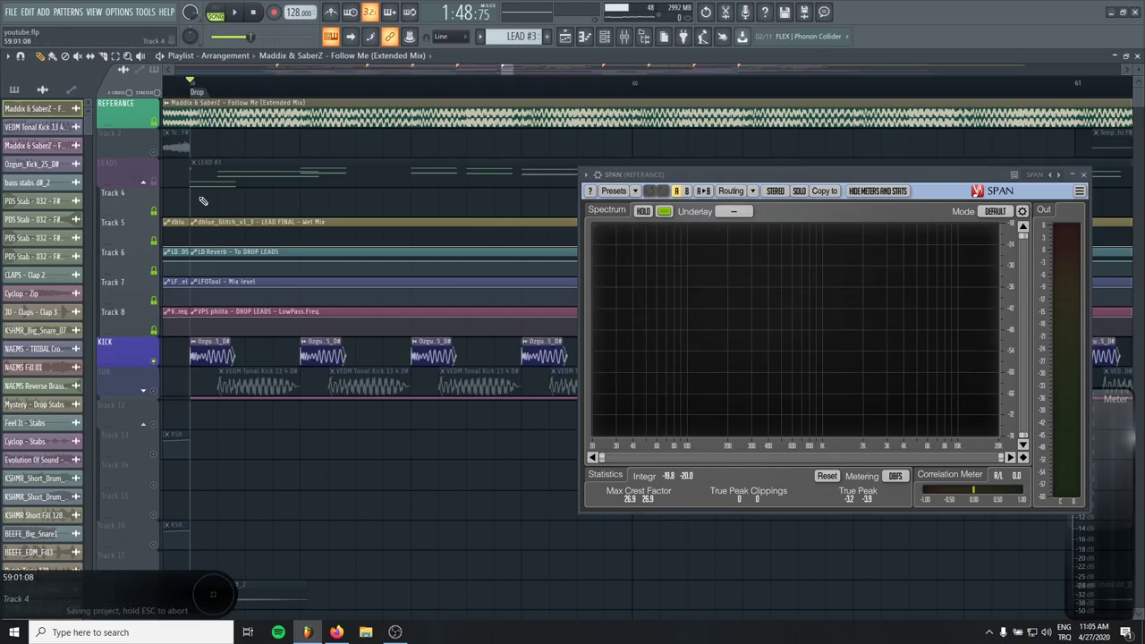
pyautogui.click(153, 117)
pyautogui.scroll(2, 257, 353)
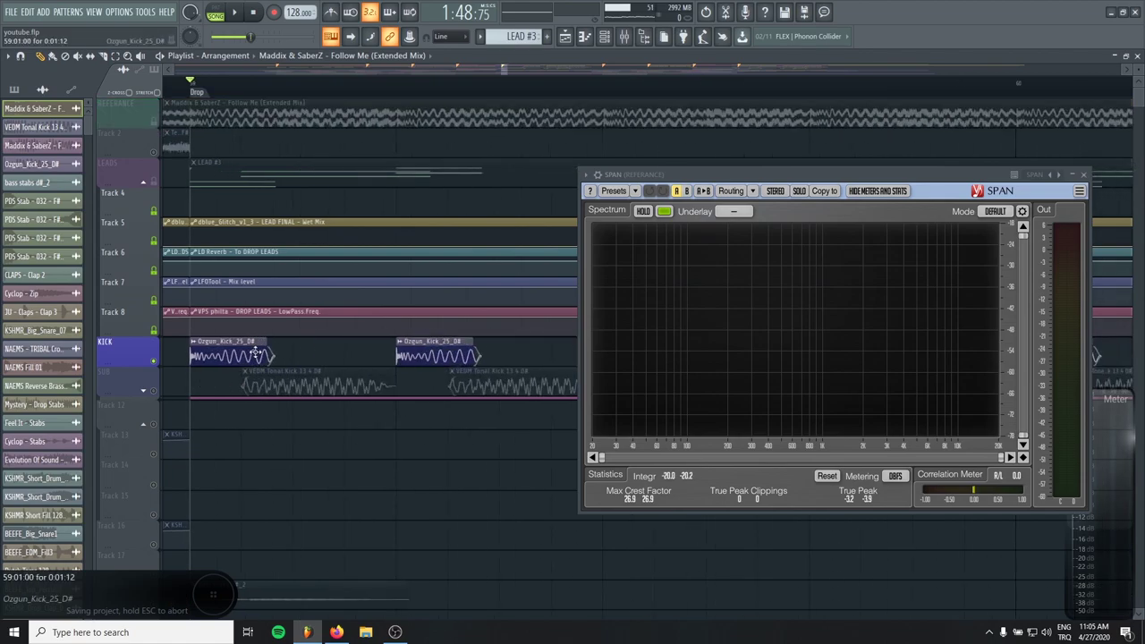
pyautogui.click(138, 357)
pyautogui.moveTo(273, 355); pyautogui.dragTo(338, 351)
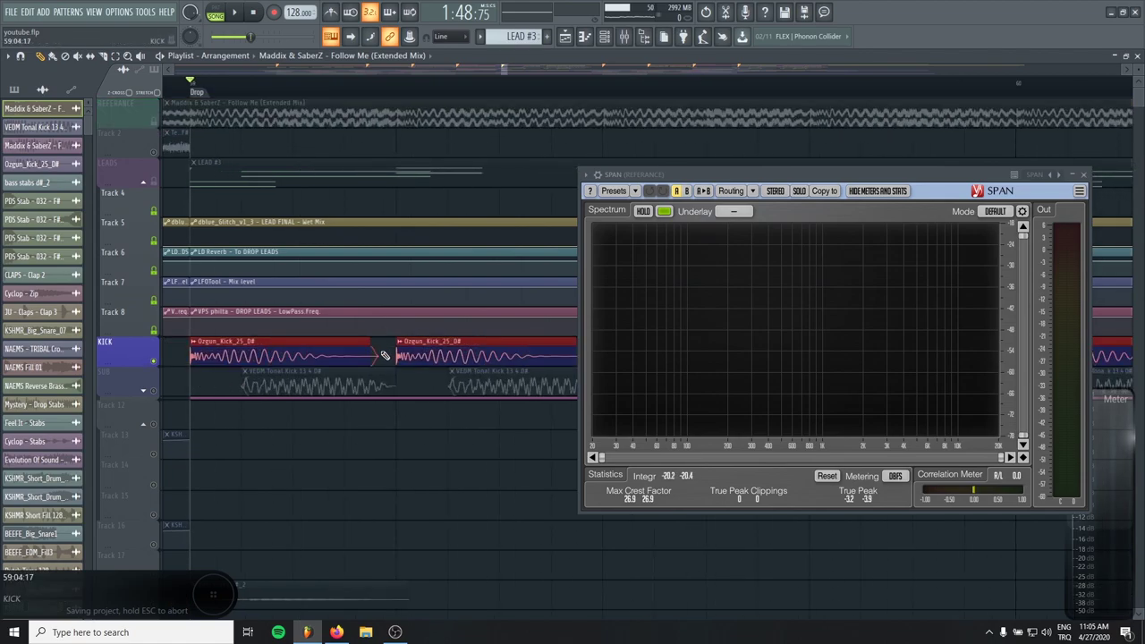
pyautogui.press('space')
pyautogui.press('space')
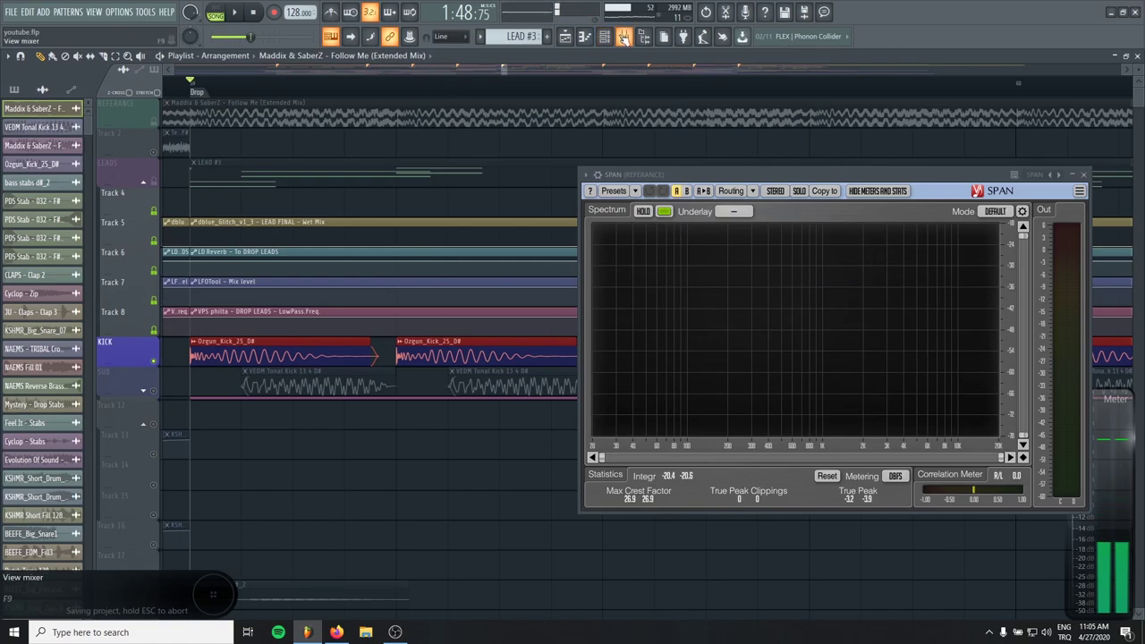
# - Load SPAN into the Master track's sixth effect slot and play the kick to examine its spectrum there
pyautogui.click(624, 36)
pyautogui.click(113, 375)
pyautogui.click(333, 101)
pyautogui.moveTo(274, 176); pyautogui.dragTo(162, 278)
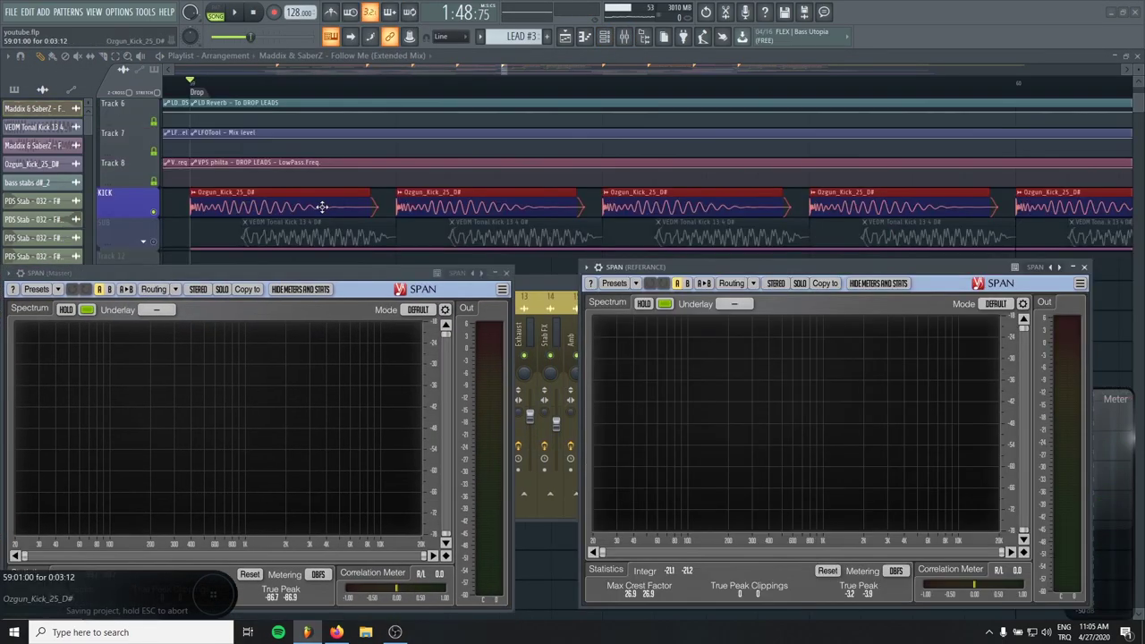
pyautogui.press('space')
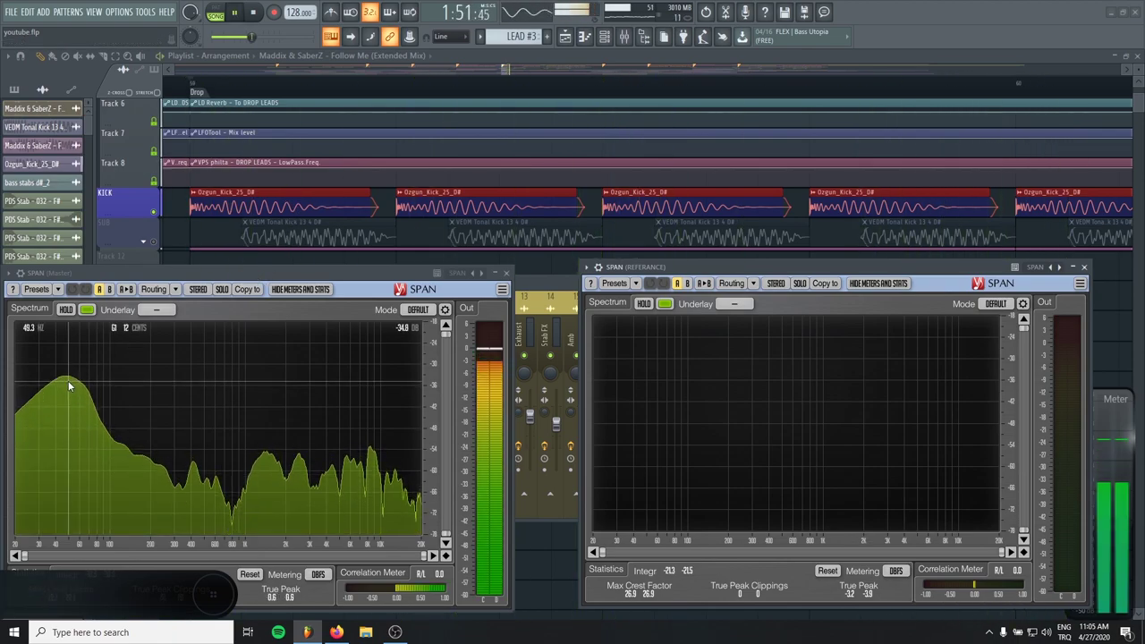
pyautogui.press('space')
# - Inspect the Sub and Mid mixer tracks that belong to the VEDM Tonal Kick 13 4 D# layer
pyautogui.doubleClick(267, 235)
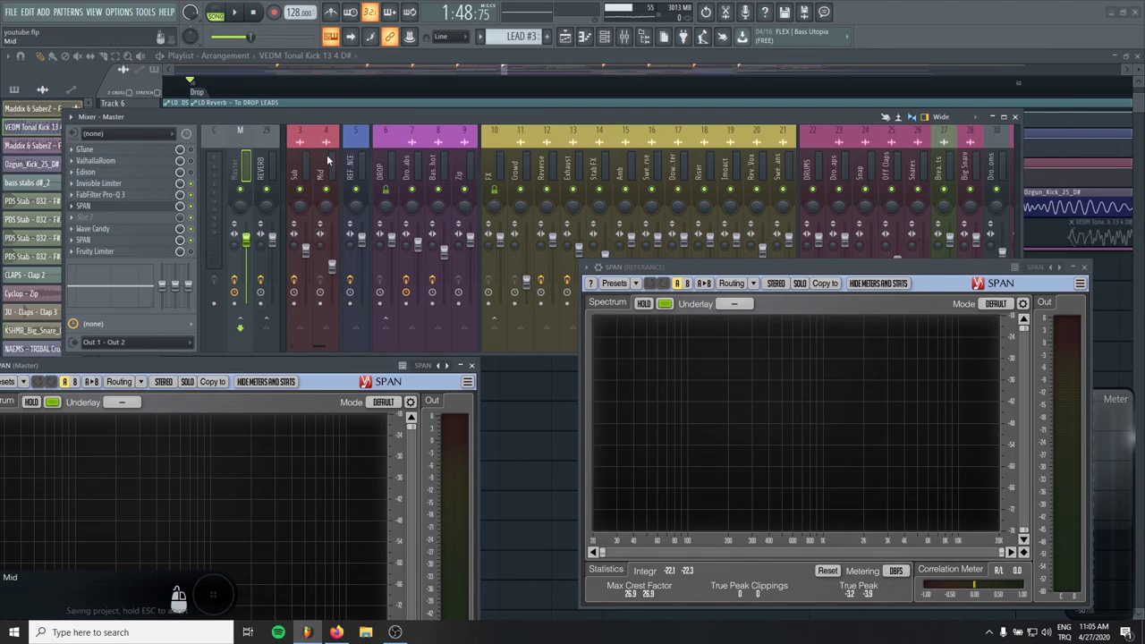
pyautogui.click(328, 160)
pyautogui.click(393, 56)
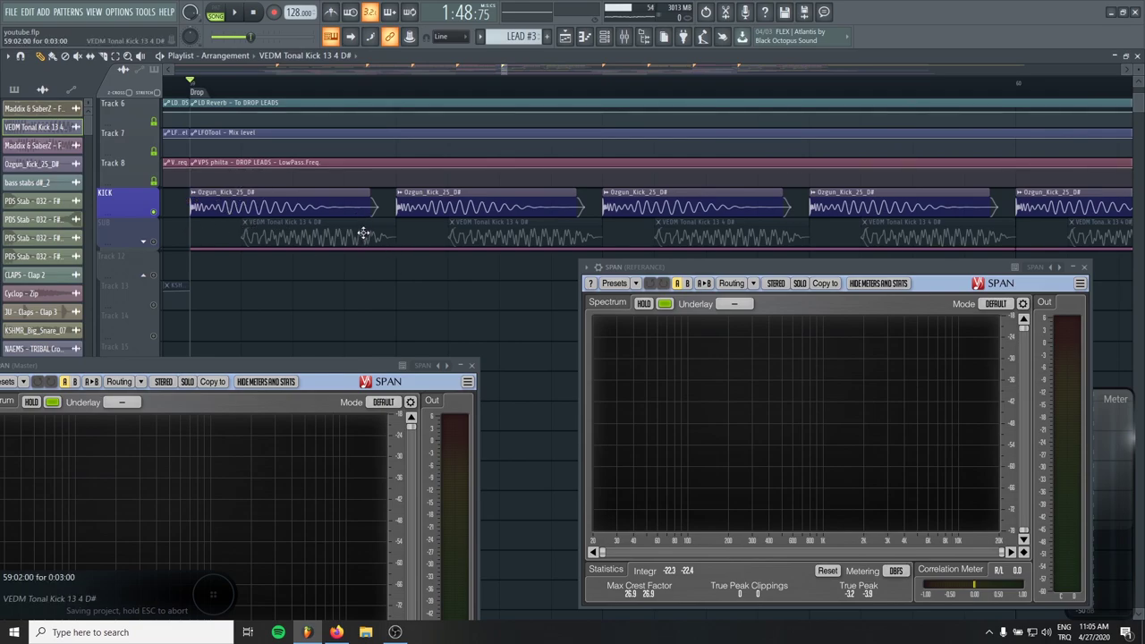
pyautogui.click(629, 40)
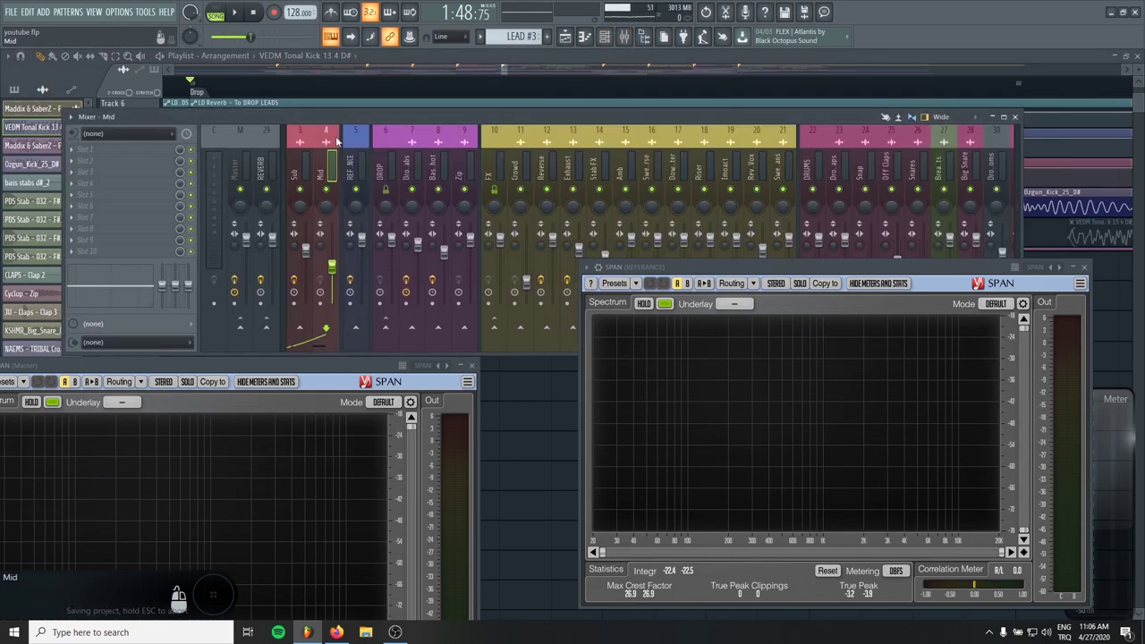
pyautogui.moveTo(342, 121); pyautogui.dragTo(396, 323)
pyautogui.click(313, 170)
# - Solo the SUB track and audition the VEDM Tonal Kick 13 4 D# sample in its channel settings
pyautogui.click(144, 242)
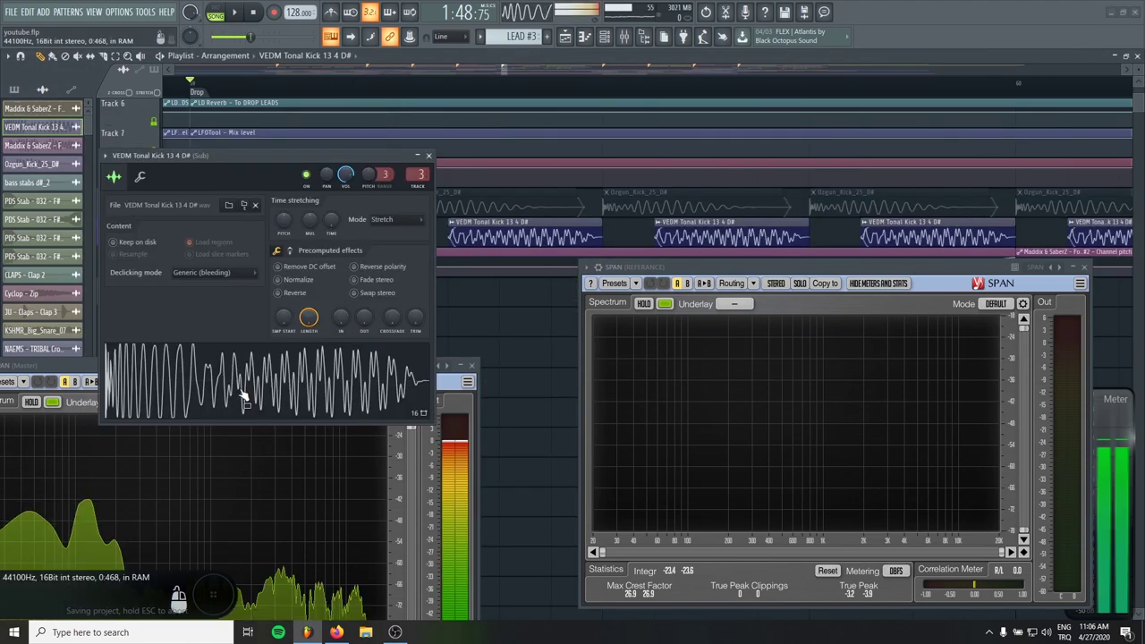
pyautogui.click(243, 395)
pyautogui.click(243, 395)
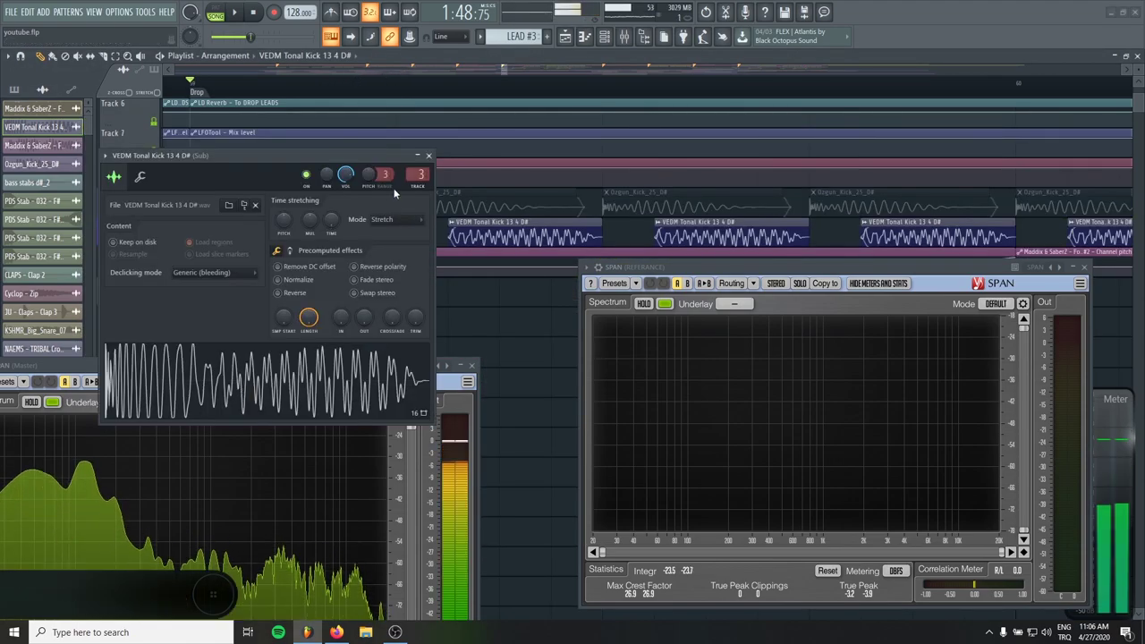
pyautogui.click(429, 155)
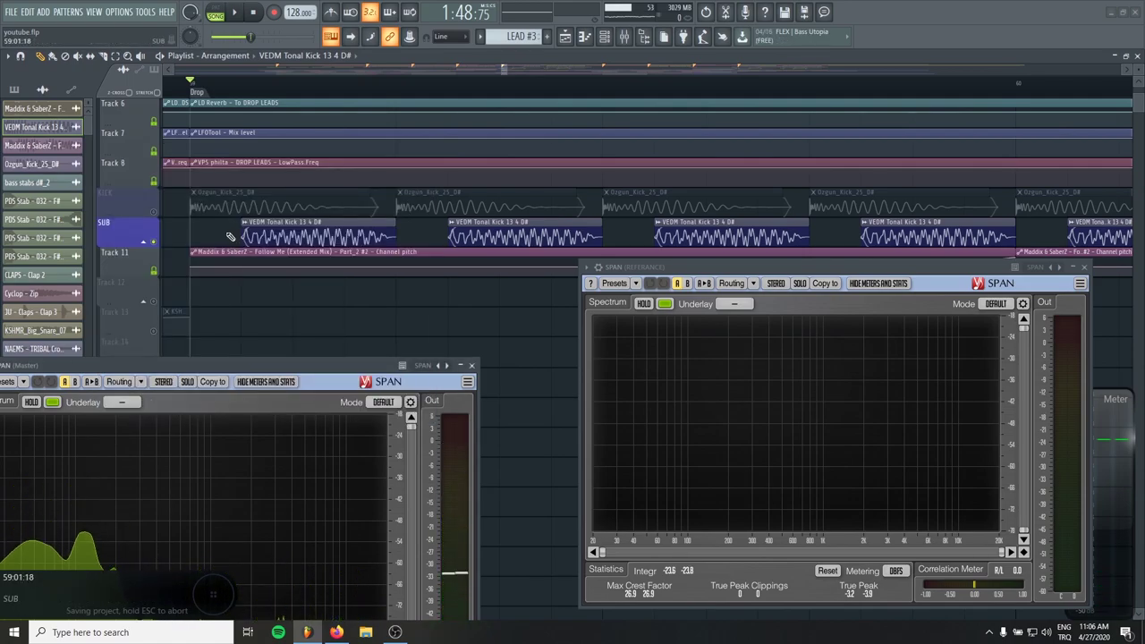
# - Enable the KICK track alongside SUB and play both to examine their combined spectrum in the Master's SPAN
pyautogui.click(154, 212)
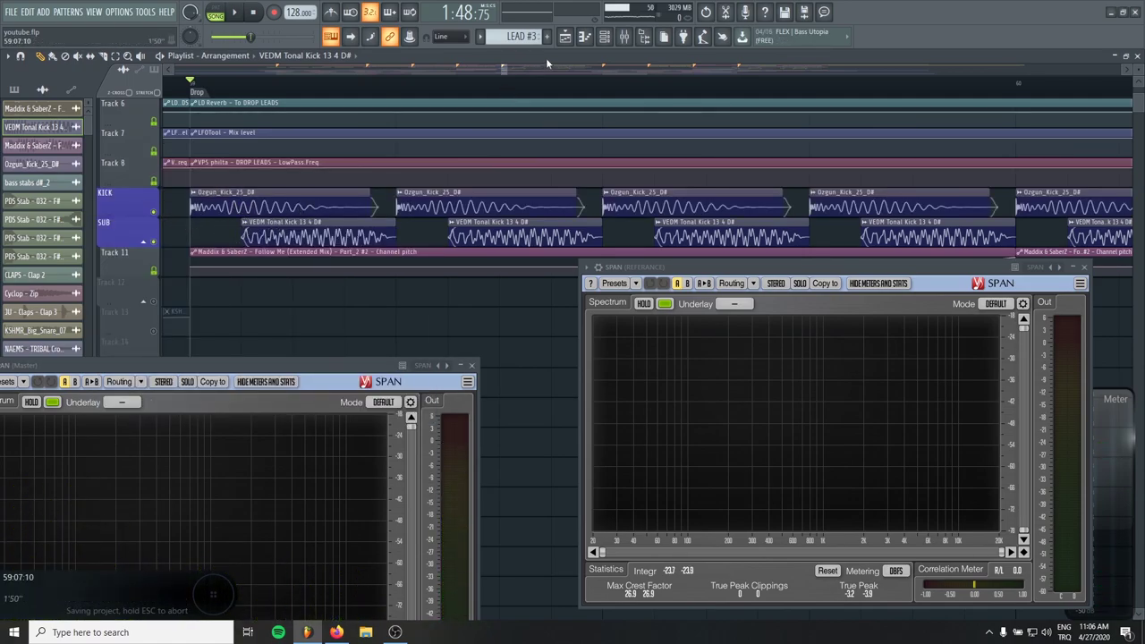
pyautogui.click(624, 37)
pyautogui.press('space')
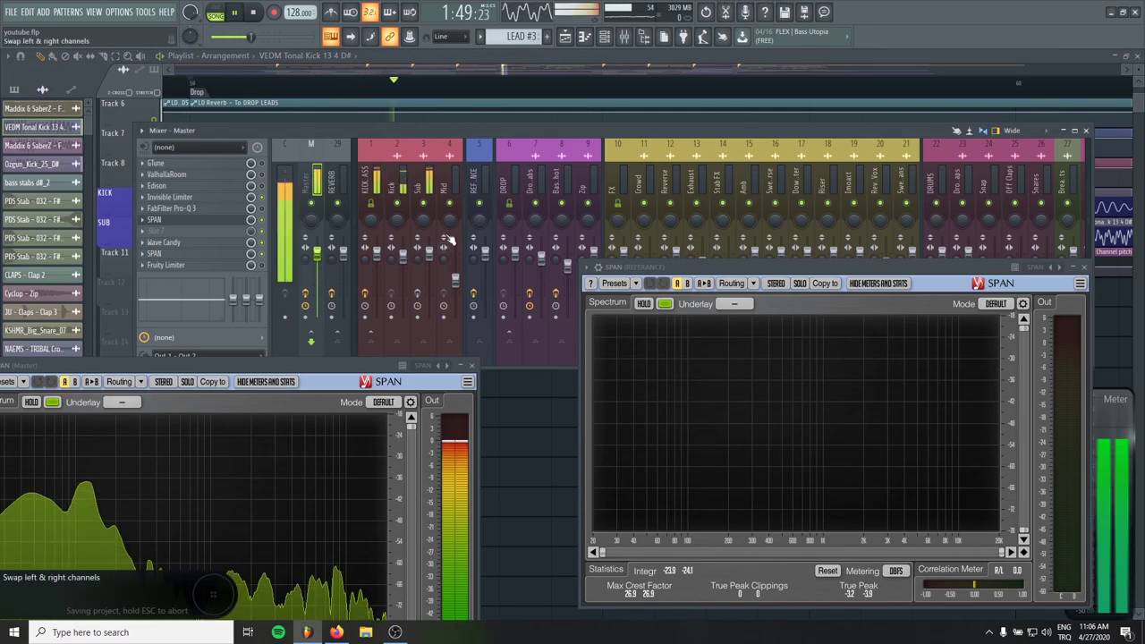
pyautogui.press('F9')
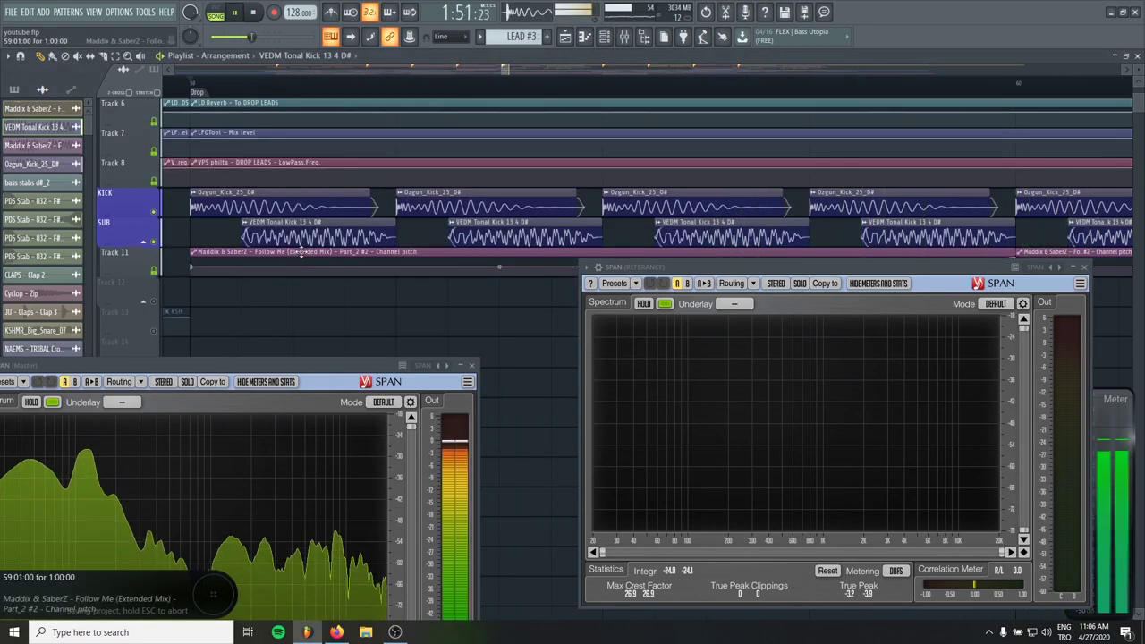
pyautogui.moveTo(276, 371); pyautogui.dragTo(344, 281)
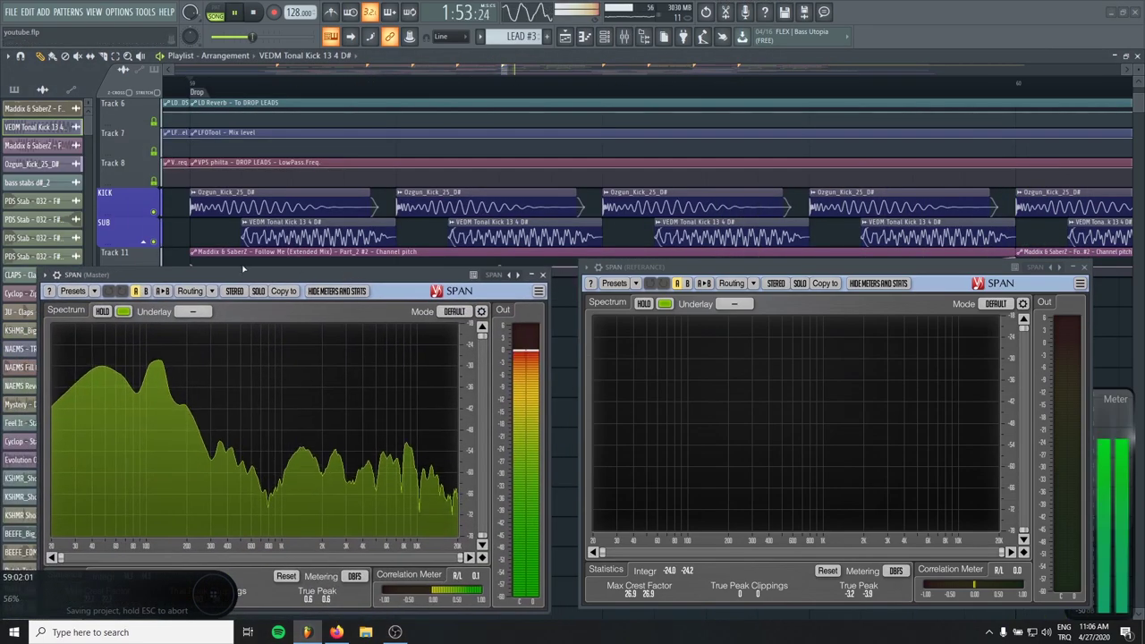
pyautogui.press('space')
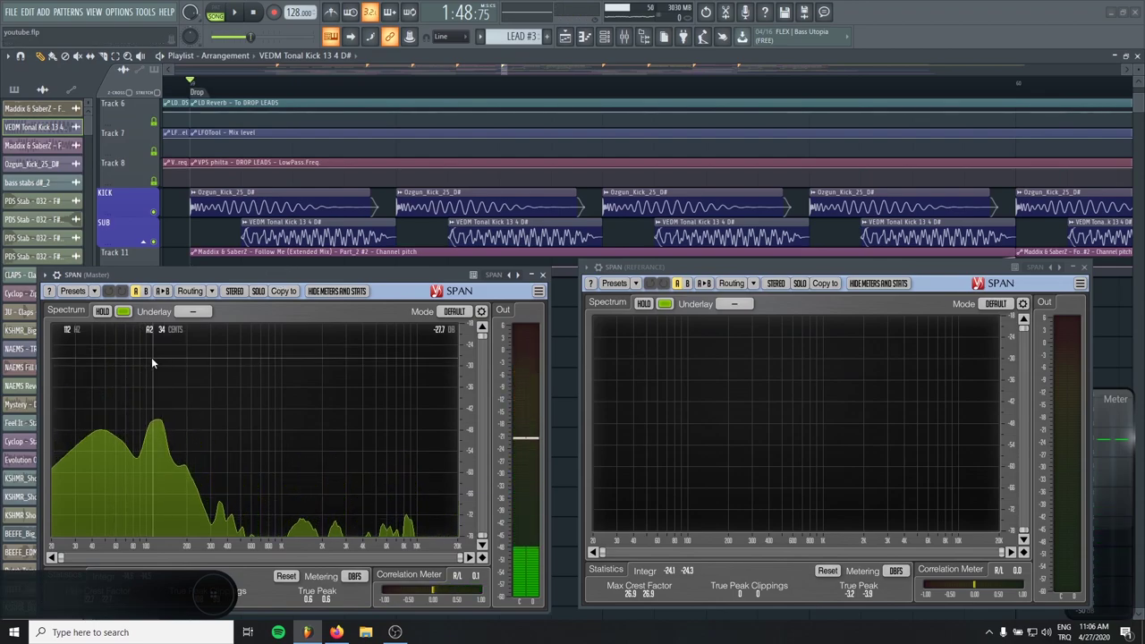
# - Save the project and replay the kick and sub to examine the low-end peaks in the Master's SPAN
pyautogui.hotkey('ctrl', 's')
pyautogui.press('space')
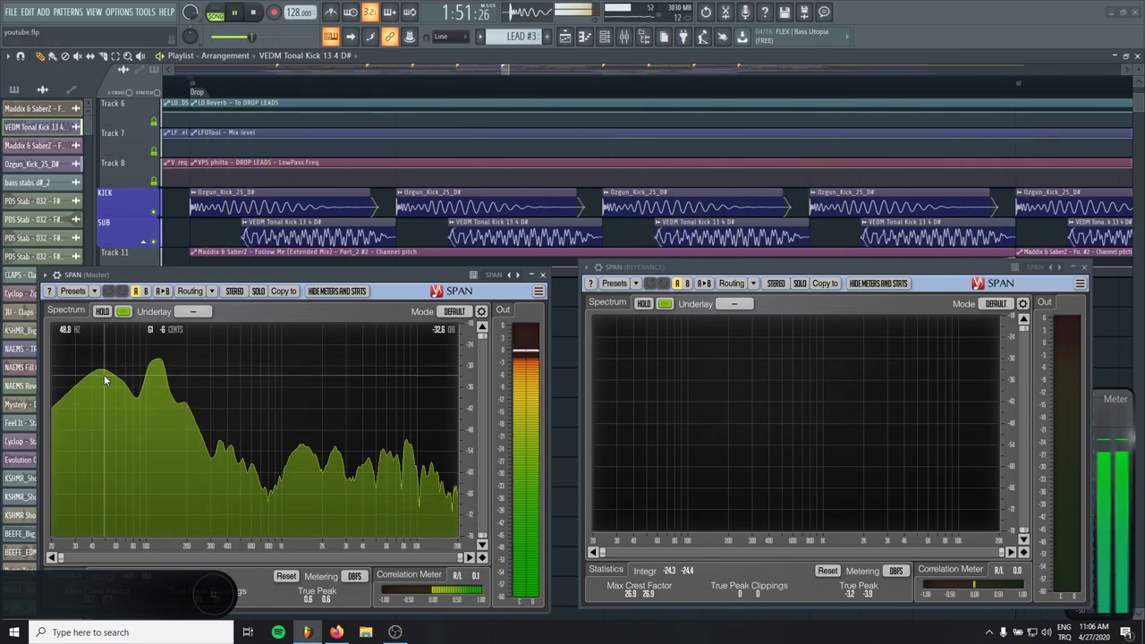
pyautogui.press('space')
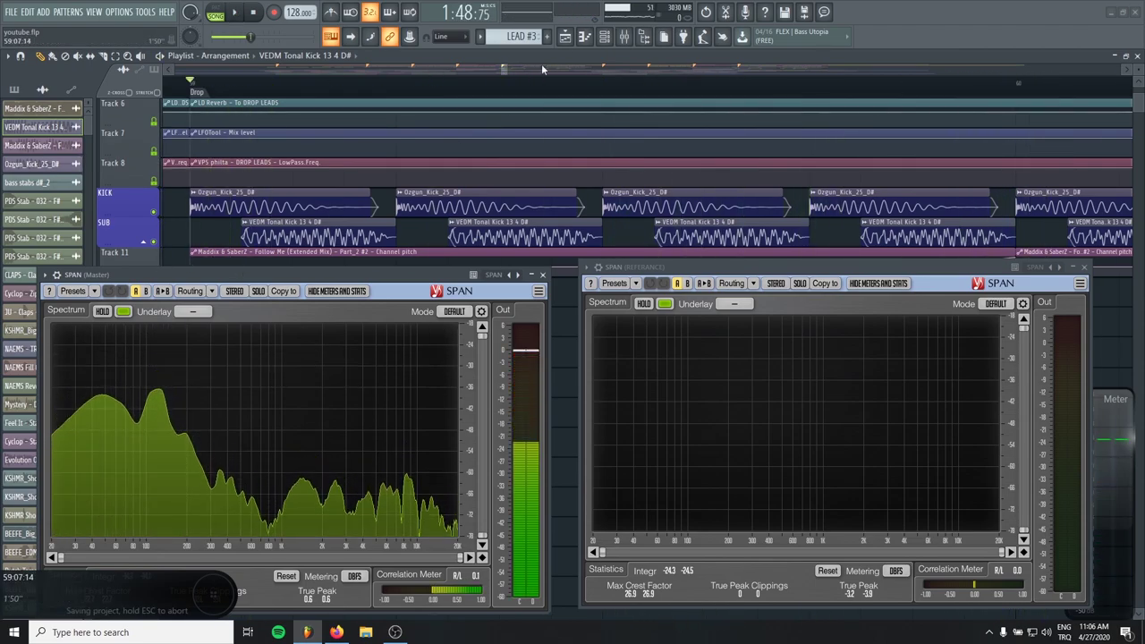
# - Shift the Master's SPAN window clear of the mixer and pull the Sub track's volume all the way down
pyautogui.press('F9')
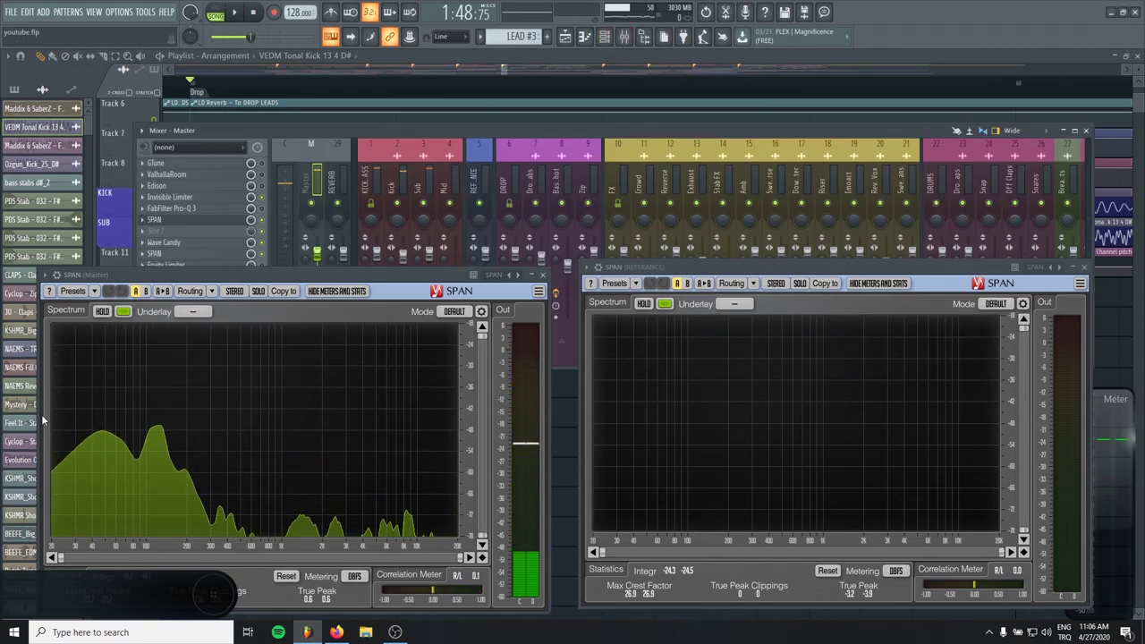
pyautogui.moveTo(419, 132); pyautogui.dragTo(417, 121)
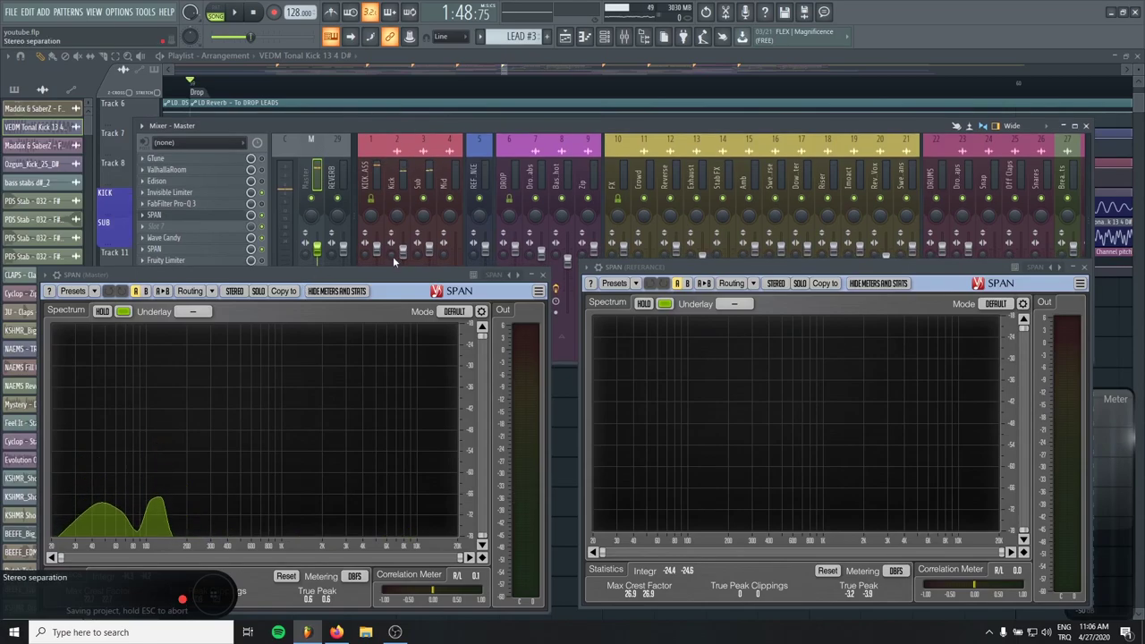
pyautogui.moveTo(385, 275); pyautogui.dragTo(349, 336)
pyautogui.click(431, 248)
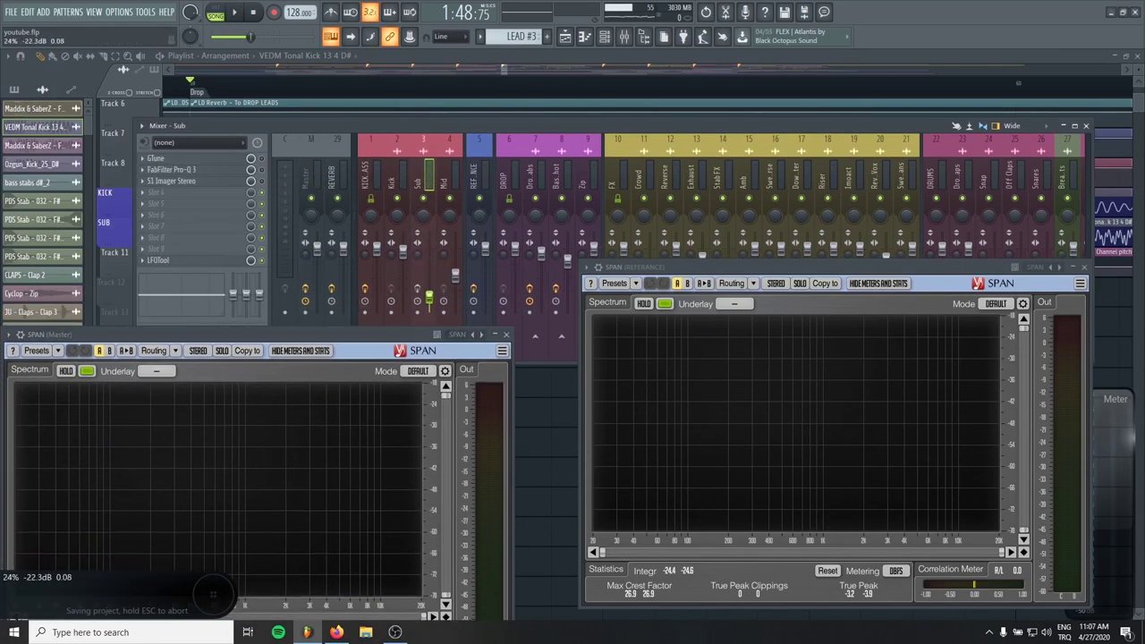
pyautogui.moveTo(416, 335); pyautogui.dragTo(391, 430)
# - Set the REFERANCE track's audio output to (none) and arrange the Master and REFERANCE SPAN windows side by side
pyautogui.click(477, 188)
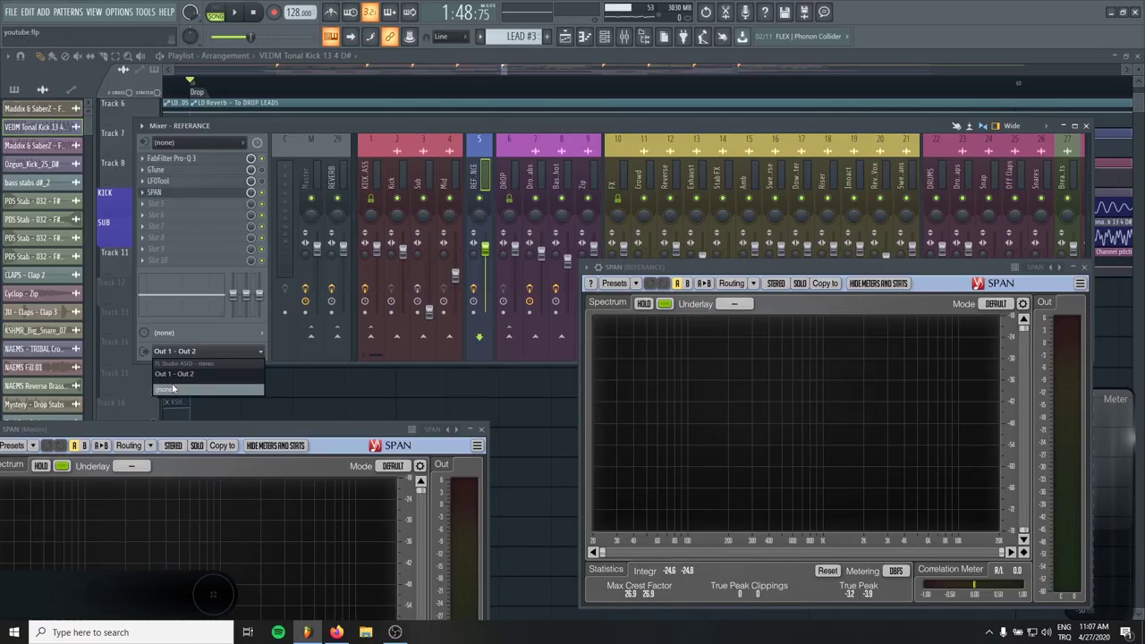
pyautogui.moveTo(699, 268); pyautogui.dragTo(743, 270)
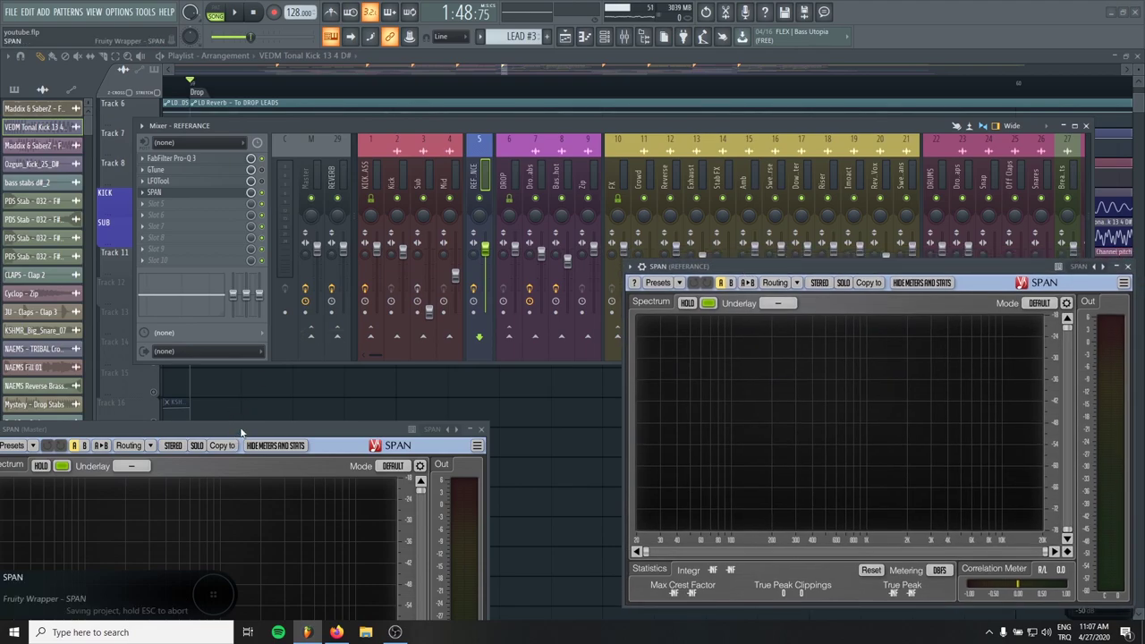
pyautogui.moveTo(239, 436); pyautogui.dragTo(350, 264)
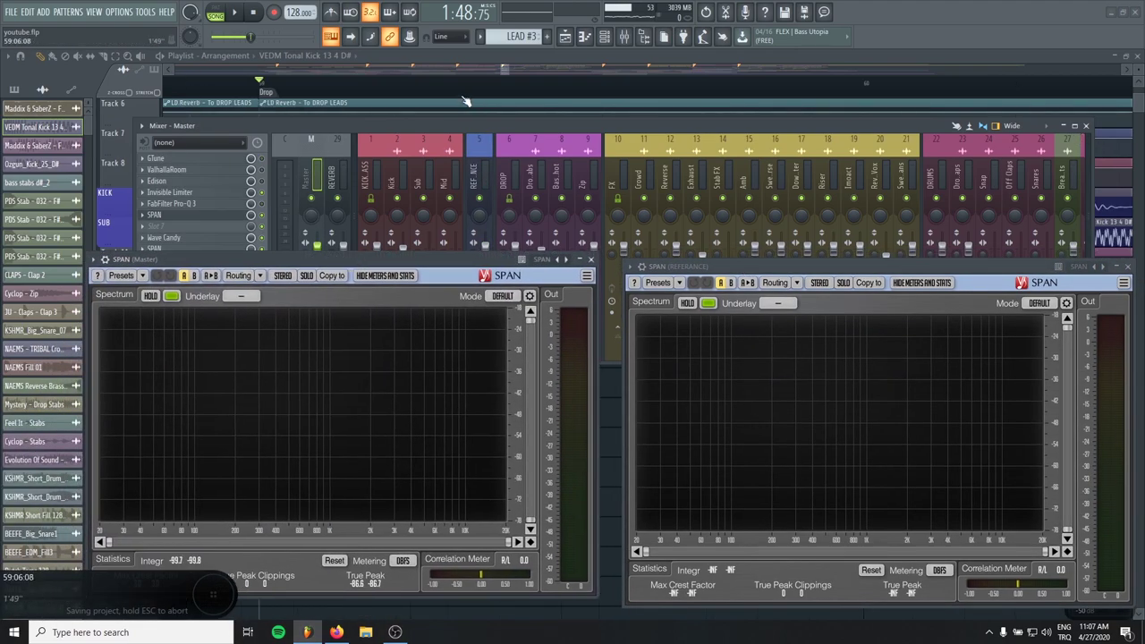
# - Play the kick without the sub to compare its spectrum with the reference in both SPANs, and save the project
pyautogui.press('F9')
pyautogui.scroll(1, 234, 184)
pyautogui.scroll(-2, 256, 224)
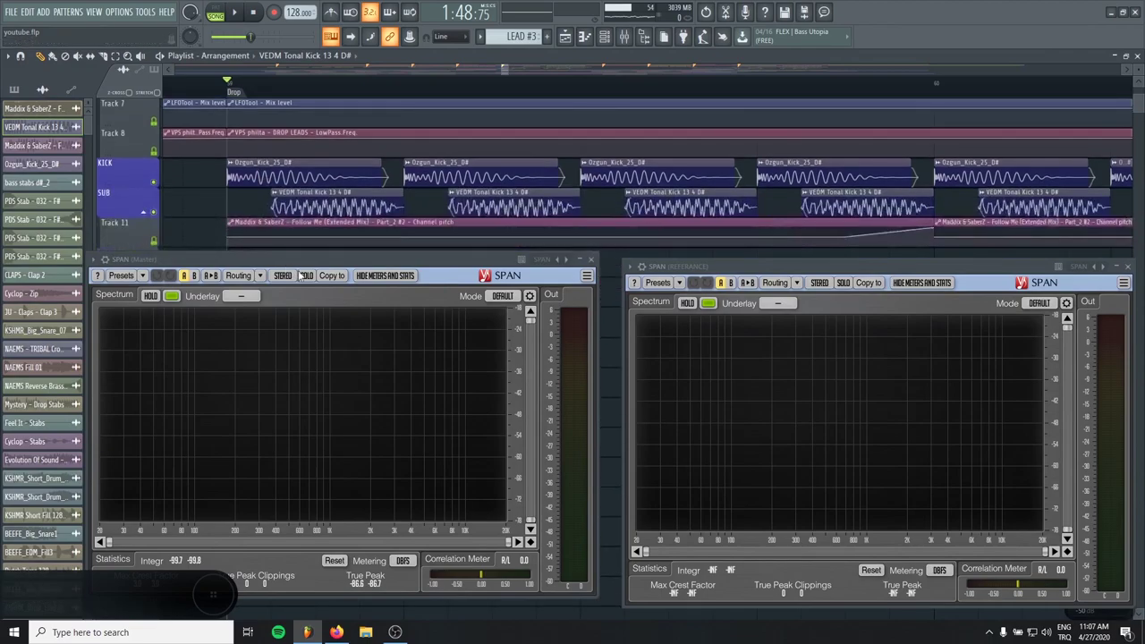
pyautogui.moveTo(366, 261); pyautogui.dragTo(367, 265)
pyautogui.press('space')
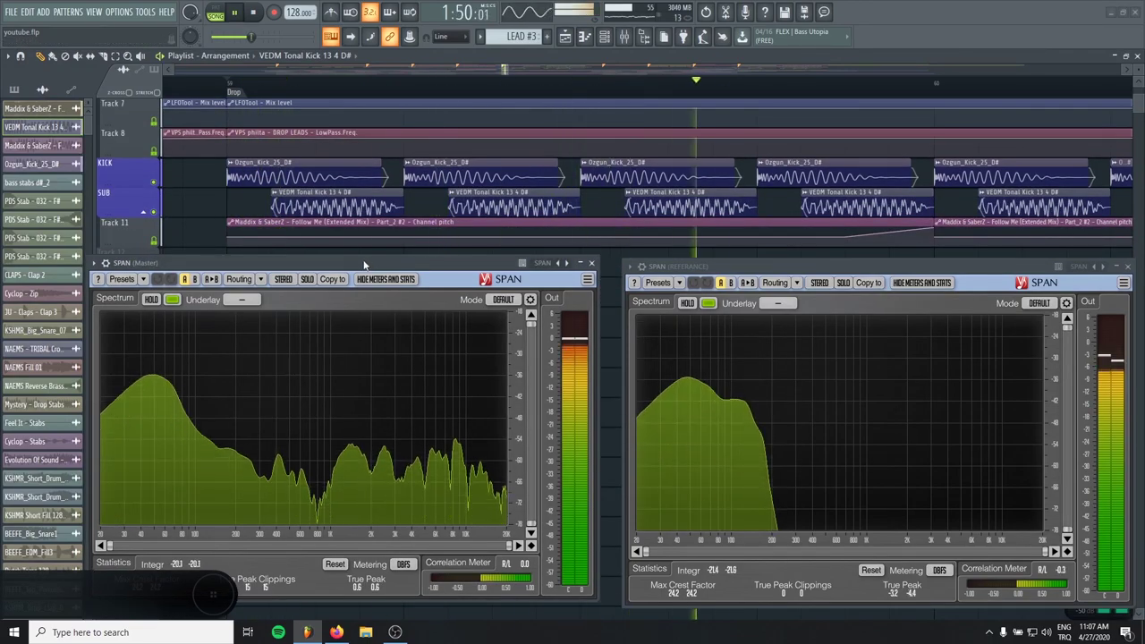
pyautogui.hotkey('ctrl', 's')
# - Lower the high cut in the Master's FabFilter Pro-Q 3 so that only the low end passes
pyautogui.click(629, 39)
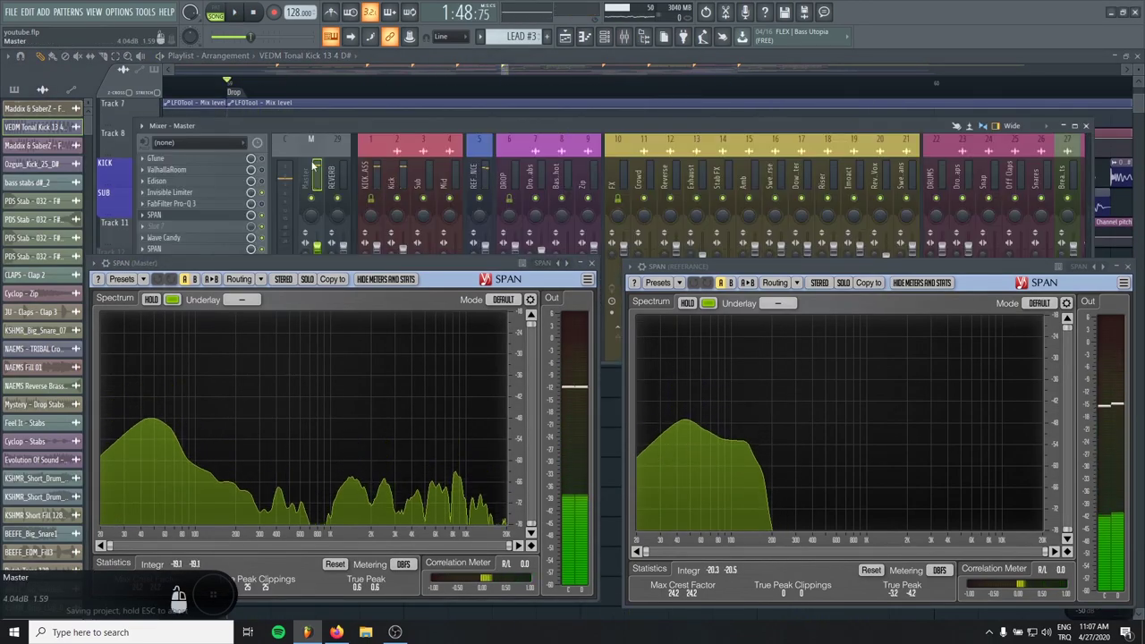
pyautogui.click(215, 205)
pyautogui.moveTo(668, 321); pyautogui.dragTo(296, 325)
pyautogui.scroll(5, 309, 328)
pyautogui.moveTo(297, 551); pyautogui.dragTo(309, 551)
# - Set the Sub's Pro-Q 3 high cut to 155.56 Hz and raise its volume while comparing with the reference
pyautogui.keyDown('ctrl'); pyautogui.click(349, 507); pyautogui.keyUp('ctrl')
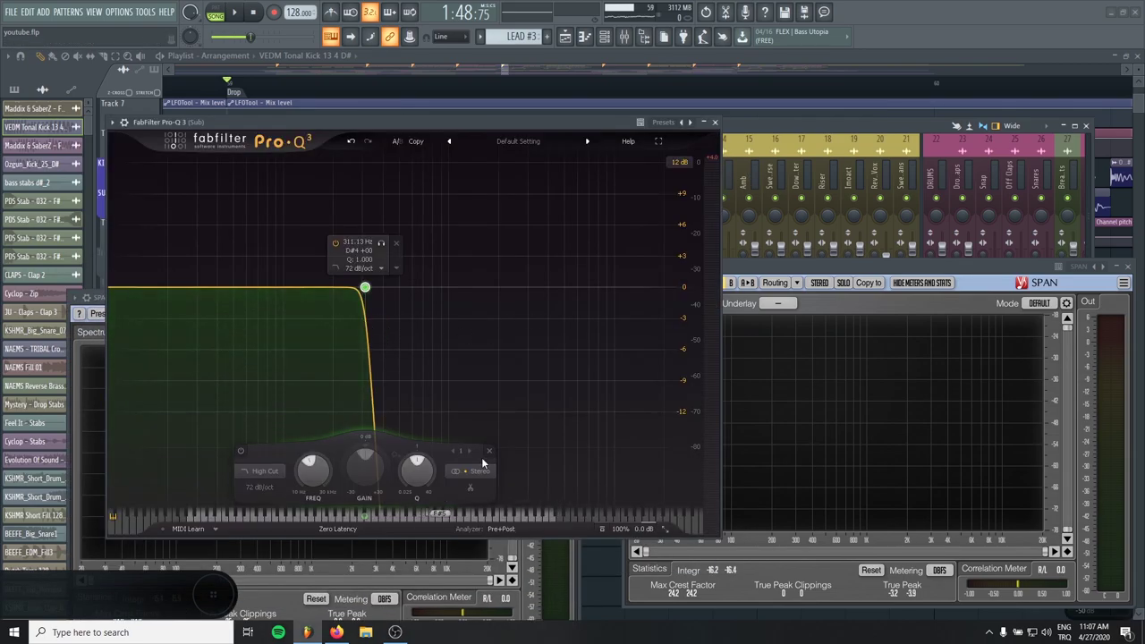
pyautogui.moveTo(367, 511); pyautogui.dragTo(311, 517)
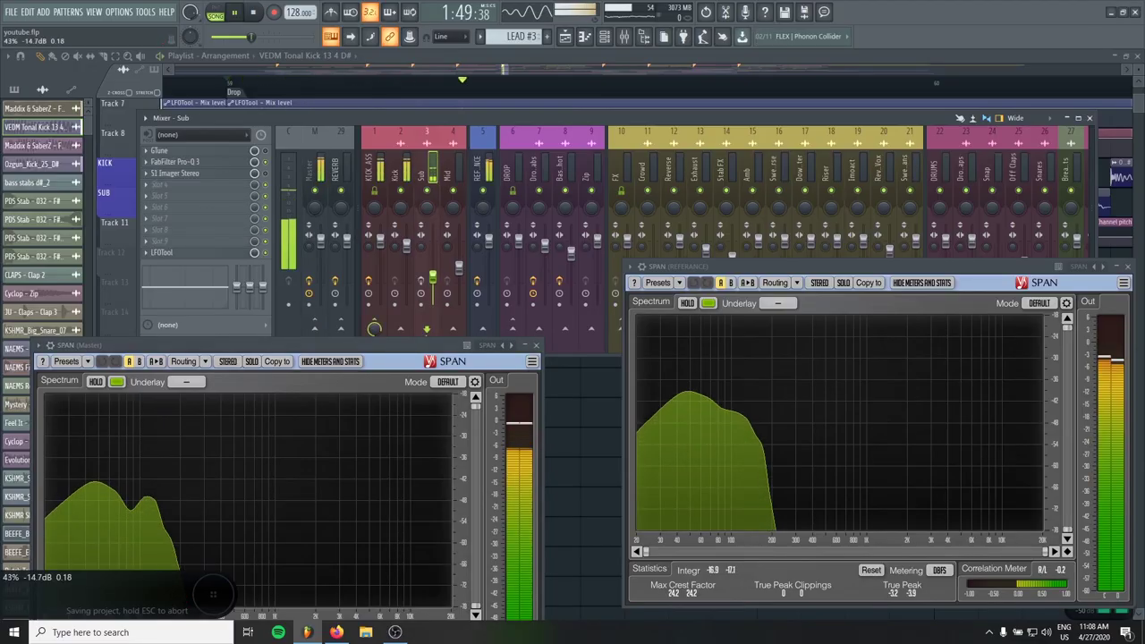
pyautogui.hotkey('ctrl', 's')
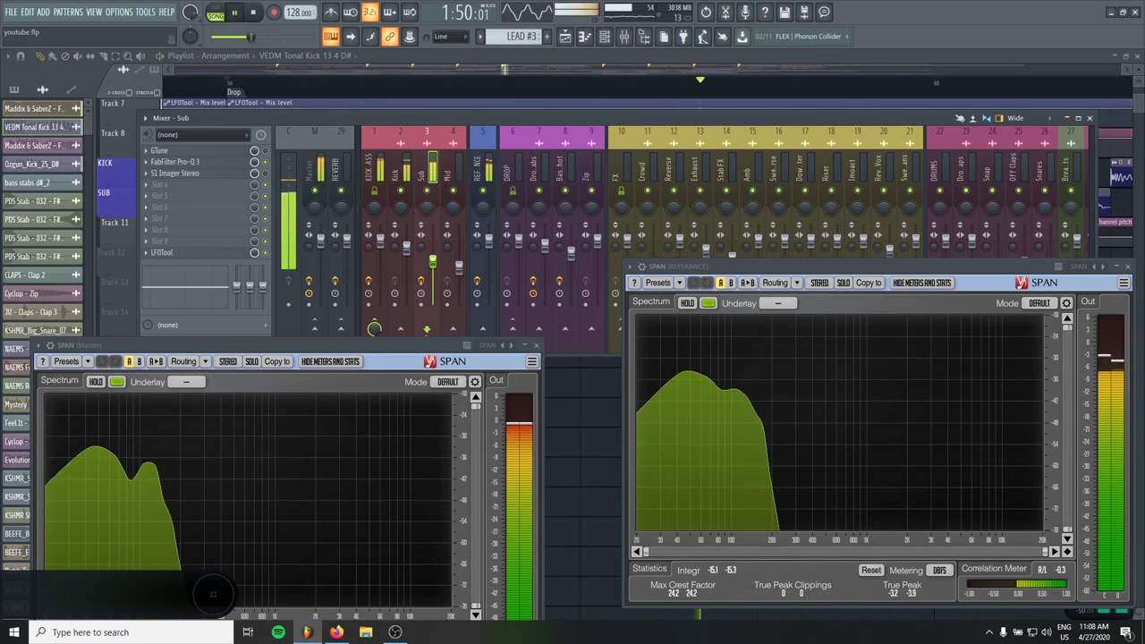
pyautogui.press('space')
pyautogui.hotkey('ctrl', 's')
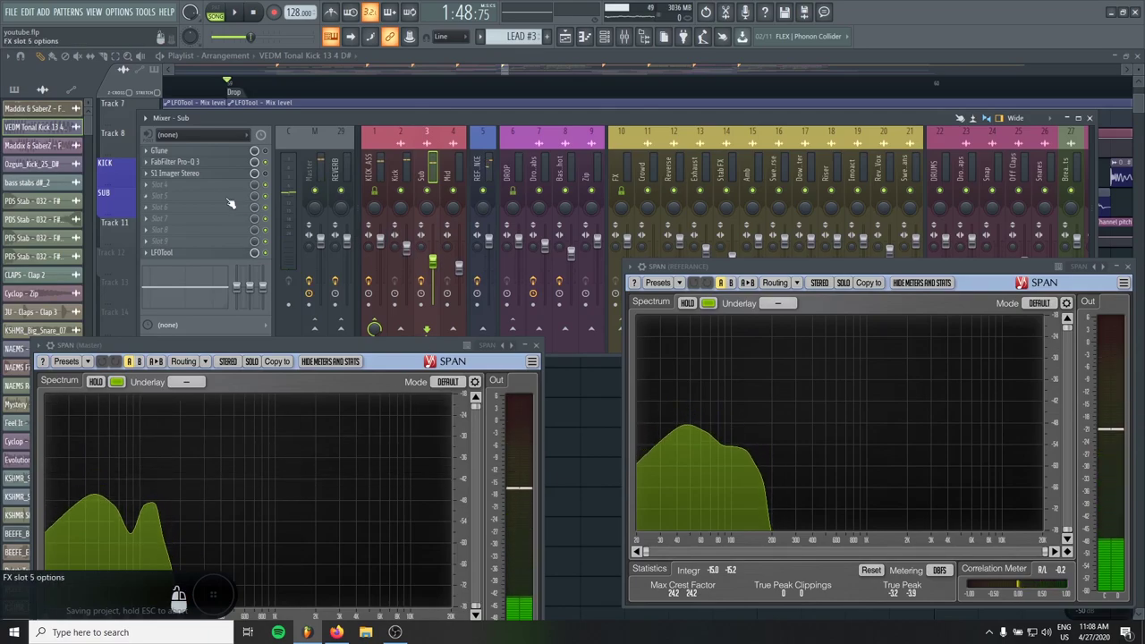
# - Add a bell band at 87.307 Hz with a gain of +5.00 dB in the Sub's FabFilter Pro-Q 3
pyautogui.click(224, 168)
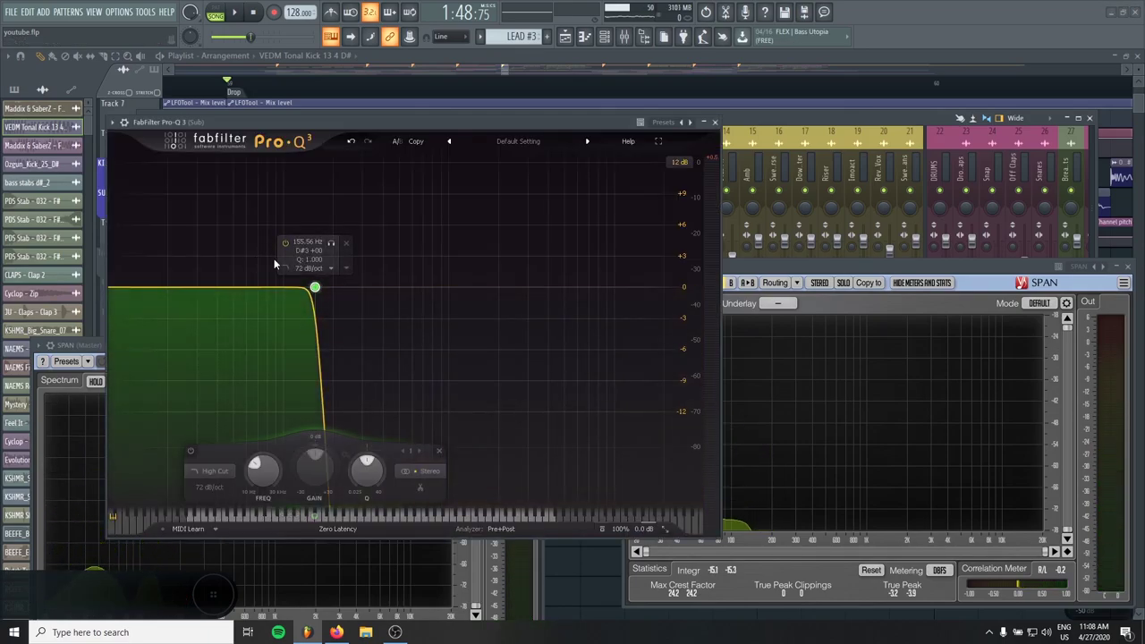
pyautogui.click(270, 254)
pyautogui.moveTo(270, 253); pyautogui.dragTo(273, 244)
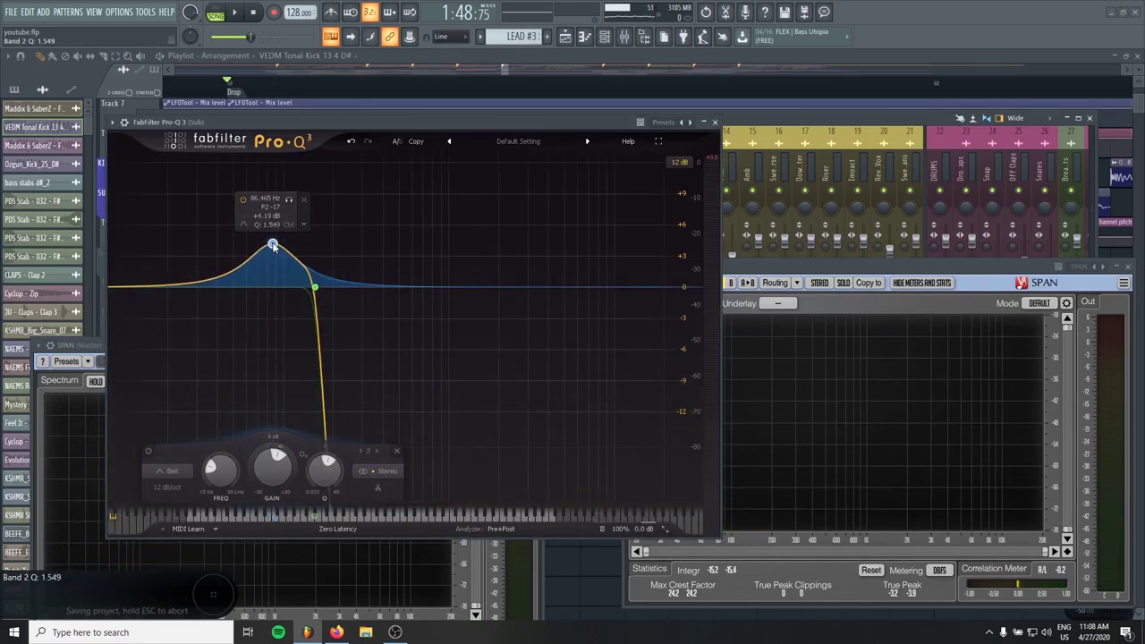
pyautogui.click(274, 519)
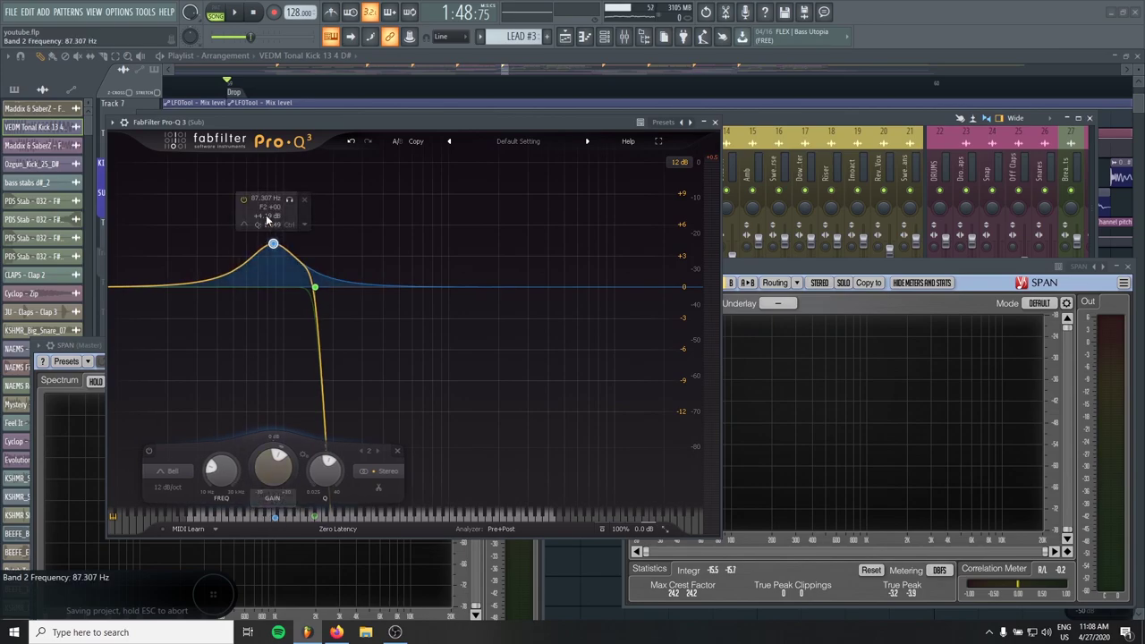
pyautogui.press('space')
pyautogui.moveTo(275, 245); pyautogui.dragTo(275, 237)
pyautogui.press('space')
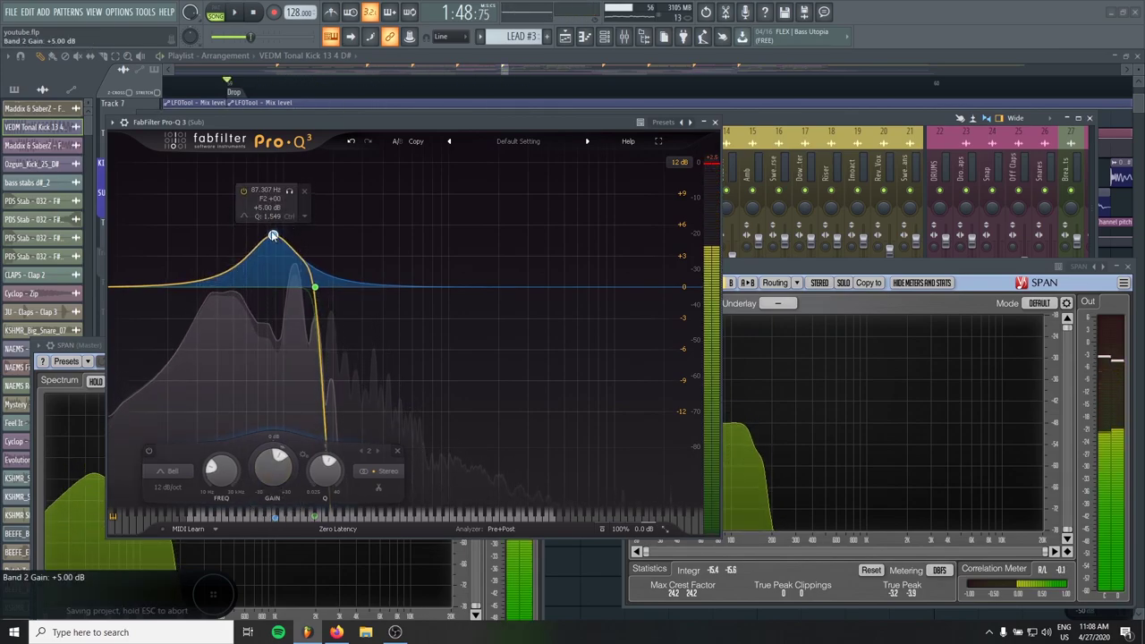
# - Move the Sub's bell boost to about 74 Hz with a gain of +10.85 dB and a Q of 3.075
pyautogui.scroll(5, 274, 236)
pyautogui.press('space')
pyautogui.moveTo(274, 237); pyautogui.dragTo(262, 175)
pyautogui.scroll(-4, 261, 213)
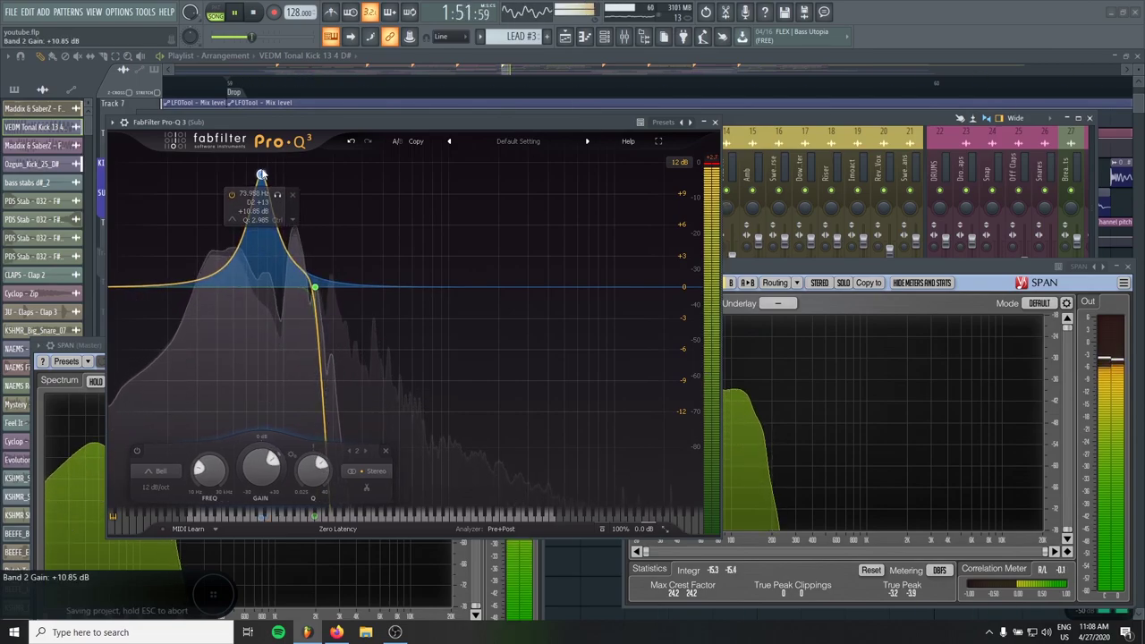
pyautogui.scroll(1, 262, 176)
pyautogui.press('space')
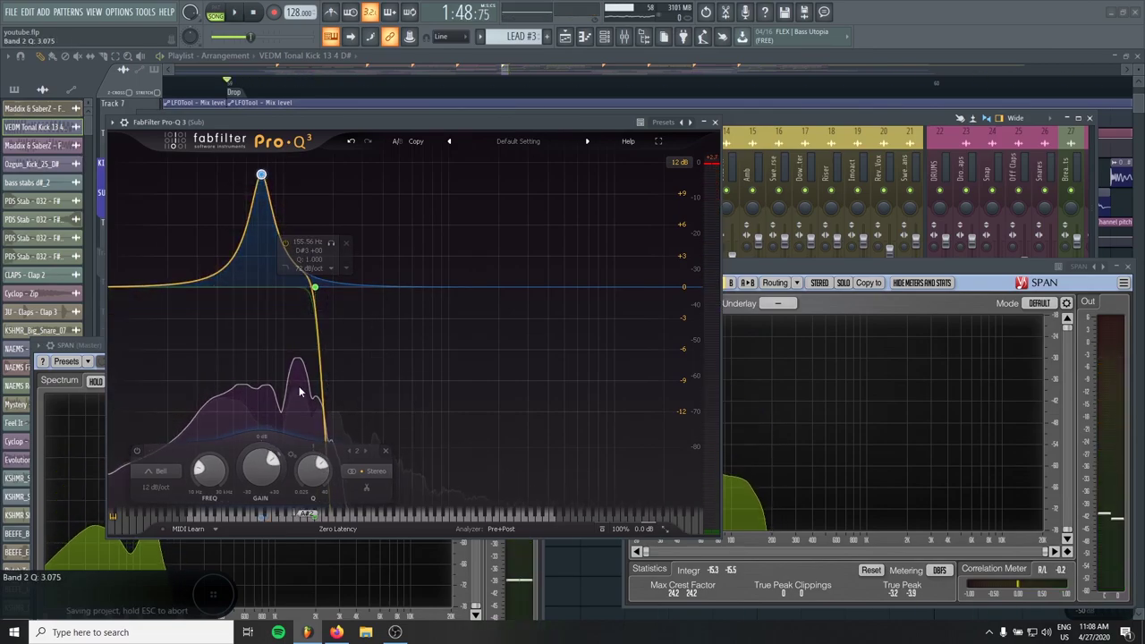
# - Add a narrow bell cut at 123.47 Hz in the Sub's Pro-Q 3 with a gain of -7.52 dB and Q 8.565
pyautogui.click(298, 520)
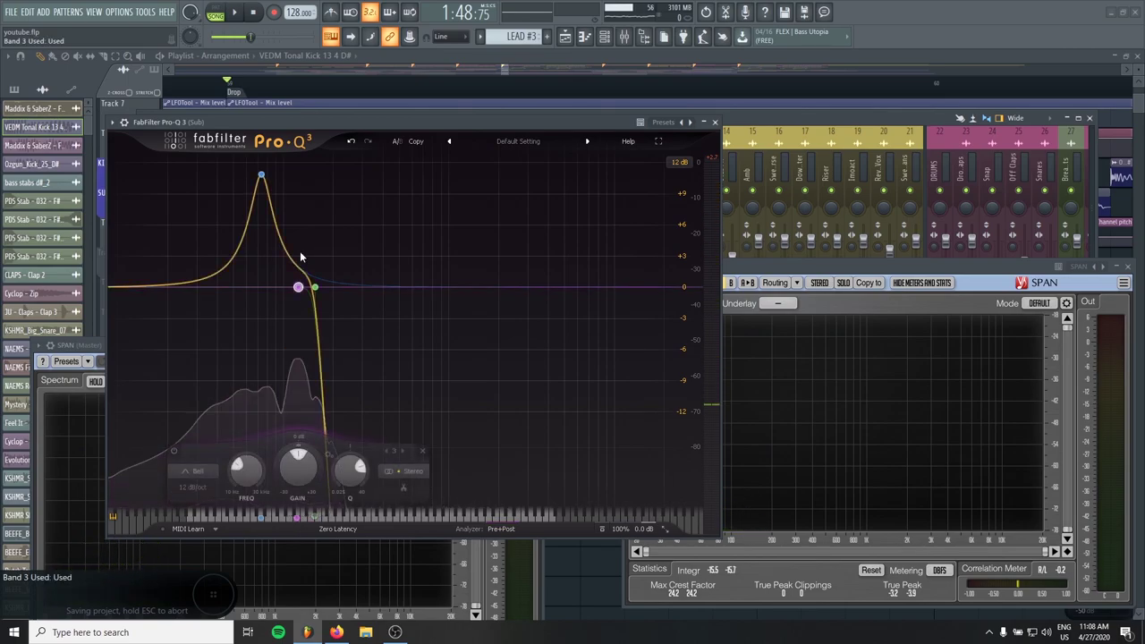
pyautogui.moveTo(298, 288); pyautogui.dragTo(299, 359)
pyautogui.scroll(2, 299, 359)
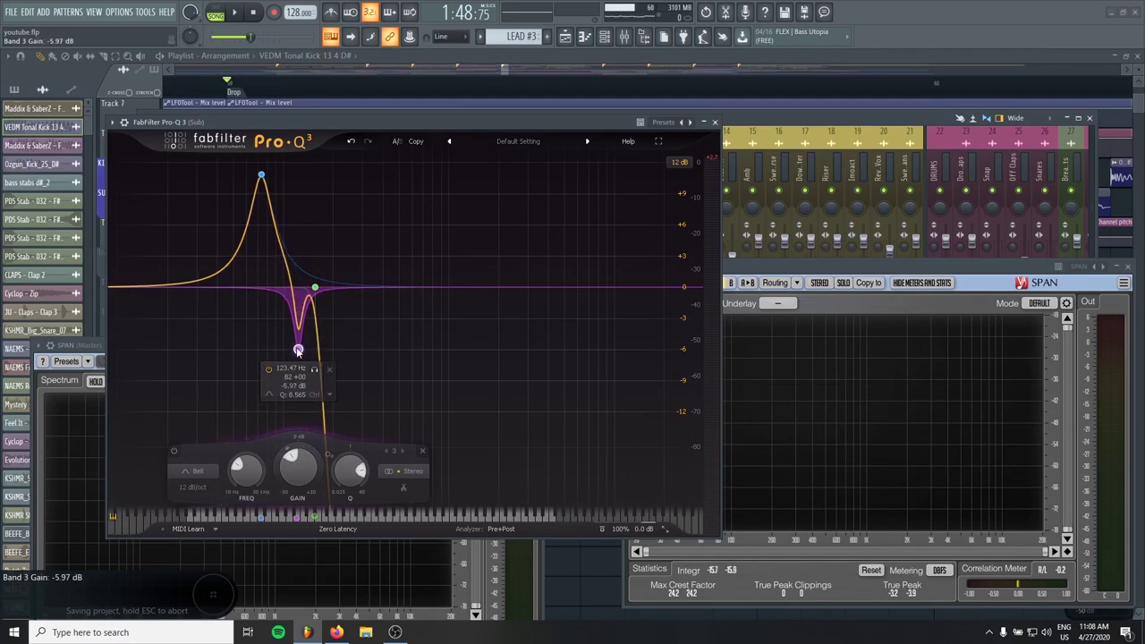
pyautogui.press('space')
pyautogui.moveTo(298, 350)
pyautogui.mouseDown()
pyautogui.moveTo(298, 377)
pyautogui.moveTo(298, 365)
pyautogui.mouseUp()
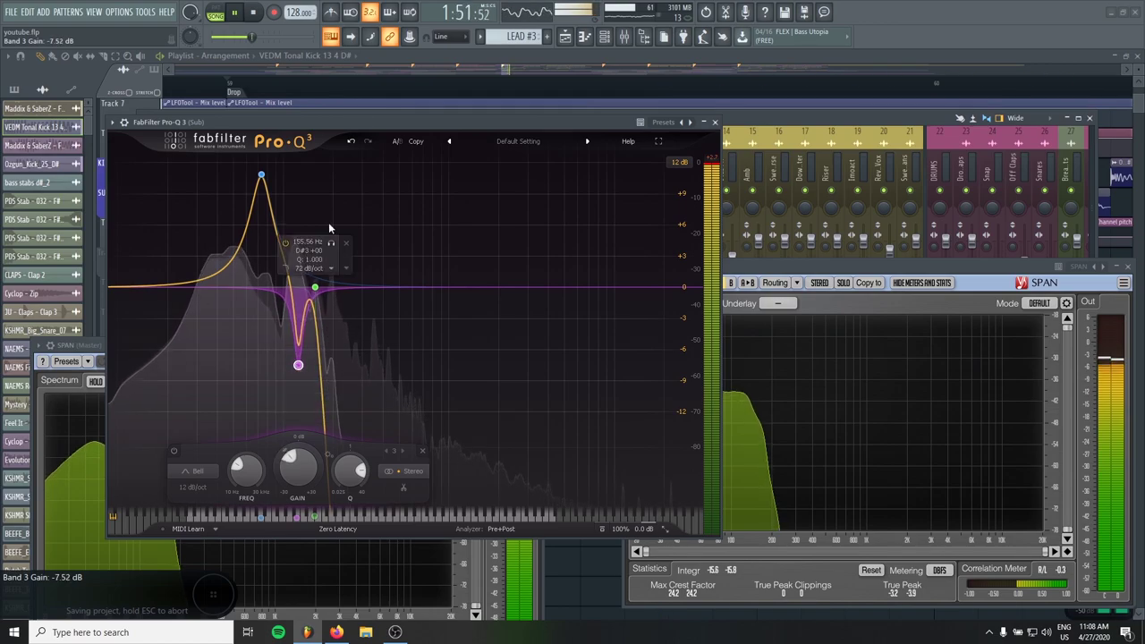
# - Move the Pro-Q 3 window clear of the Master's SPAN and fine-tune the Sub's bell boost and narrow cut
pyautogui.moveTo(365, 128); pyautogui.dragTo(596, 105)
pyautogui.moveTo(492, 152); pyautogui.dragTo(494, 95)
pyautogui.moveTo(529, 295); pyautogui.dragTo(527, 318)
pyautogui.moveTo(490, 193)
pyautogui.mouseDown()
pyautogui.moveTo(490, 165)
pyautogui.moveTo(490, 186)
pyautogui.mouseUp()
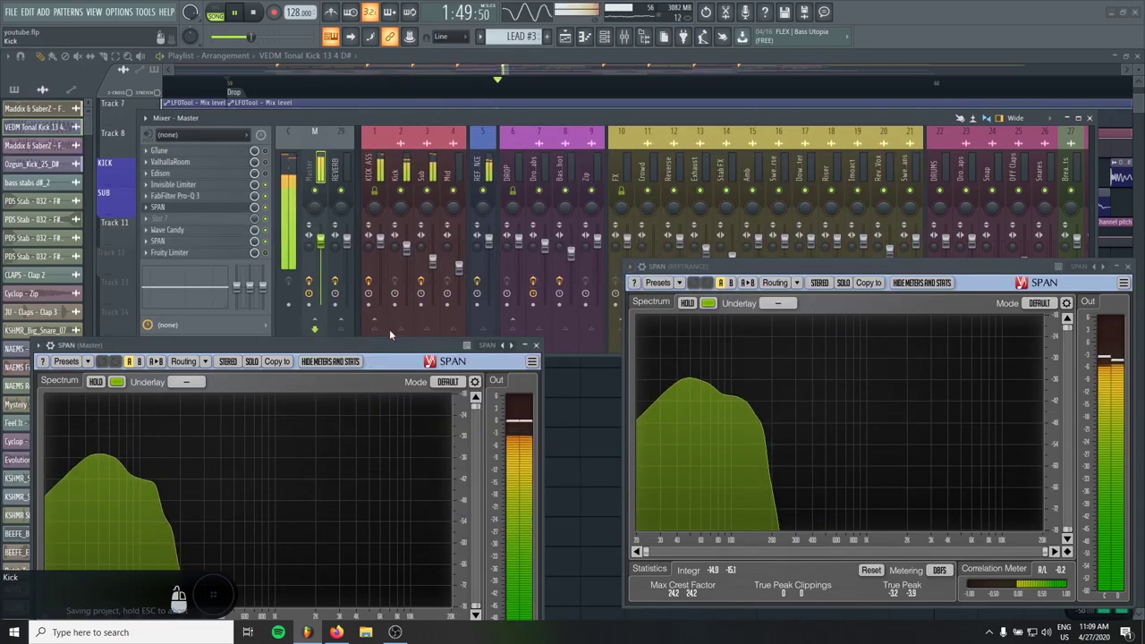
# - Place the Master's SPAN beside the reference's and play both to compare the kick and sub's low end
pyautogui.moveTo(387, 349); pyautogui.dragTo(460, 273)
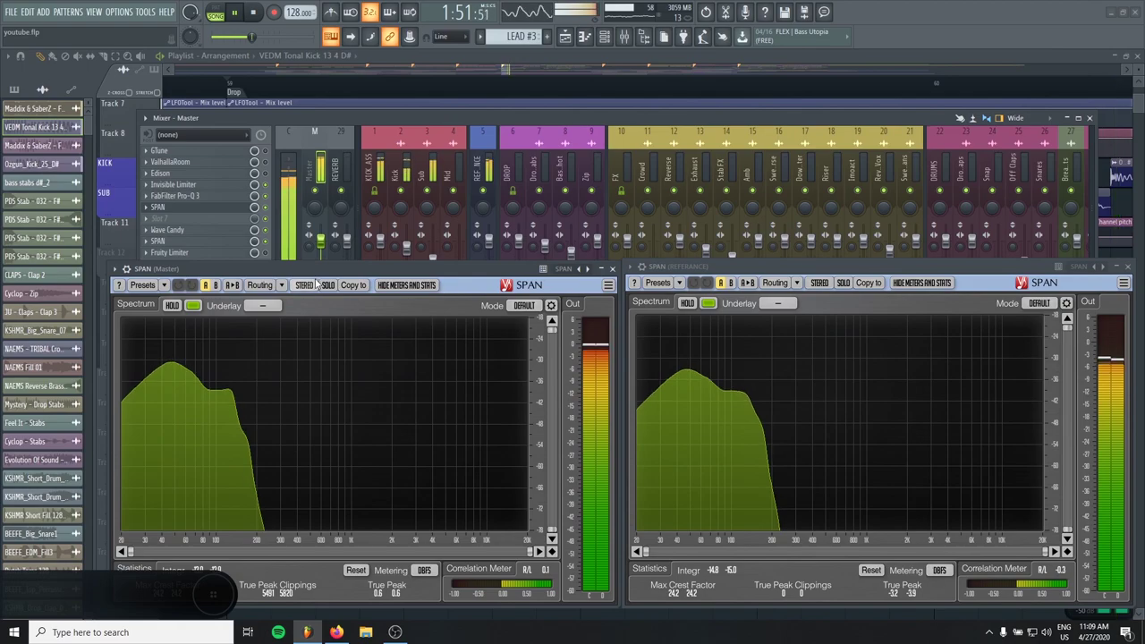
pyautogui.click(407, 252)
pyautogui.press('space')
pyautogui.click(432, 258)
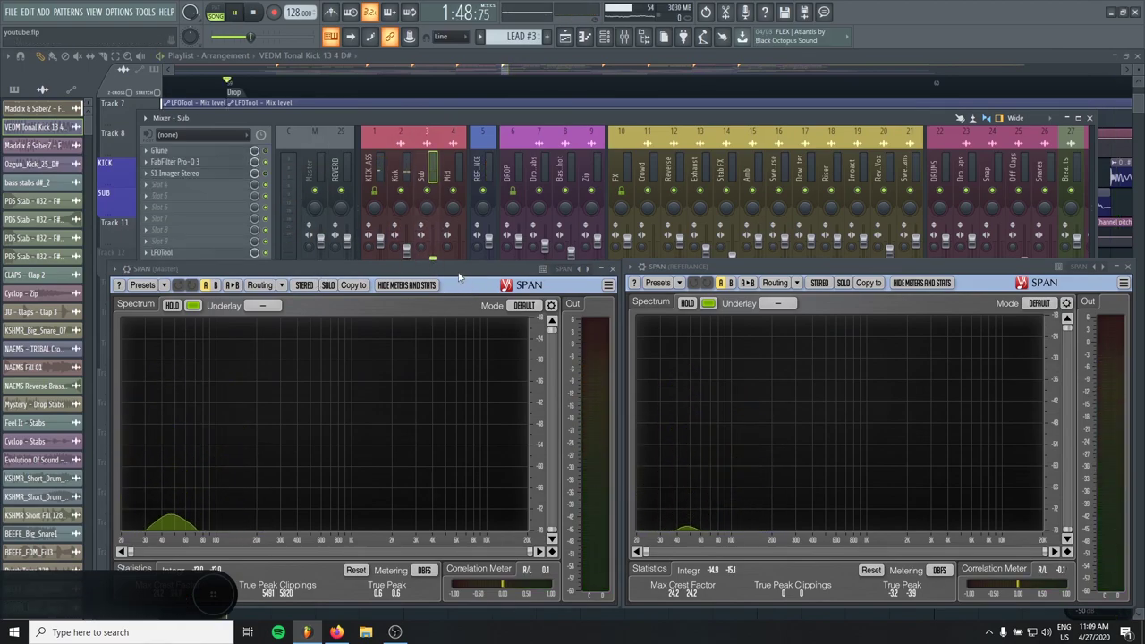
pyautogui.press('space')
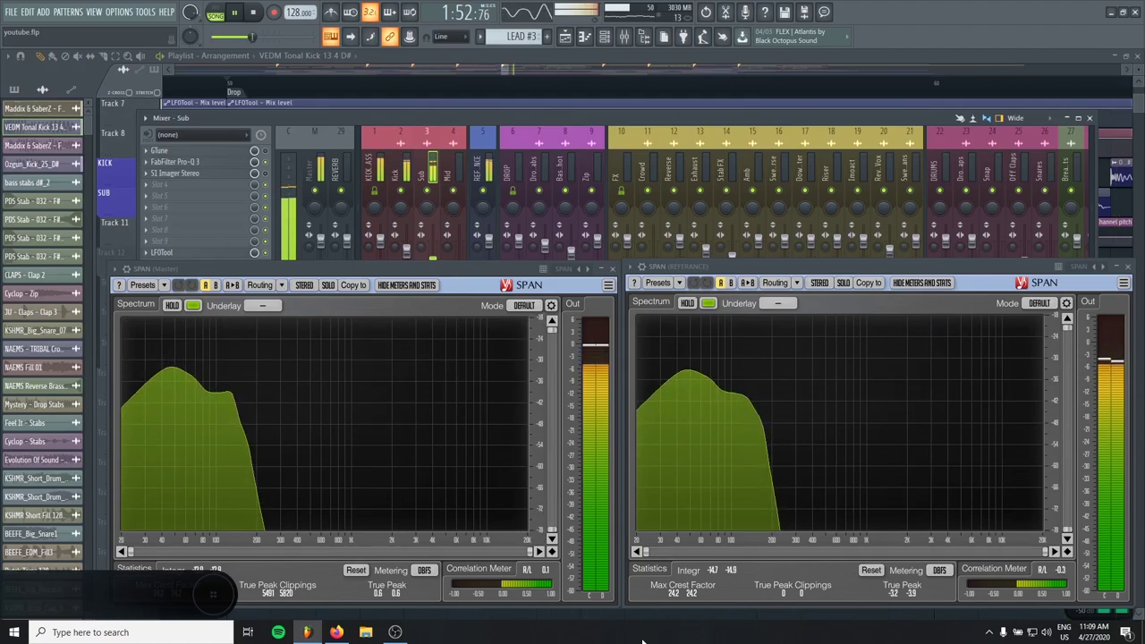
pyautogui.press('space')
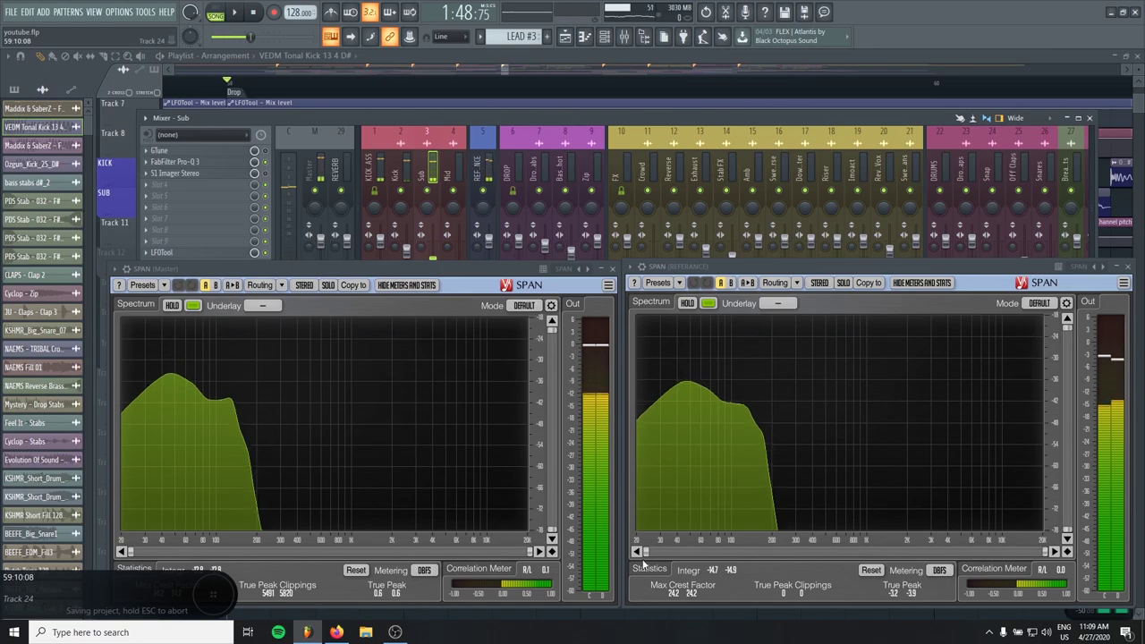
# - Close the SPAN windows, open the Master's FabFilter Pro-Q 3 and close it again
pyautogui.click(612, 269)
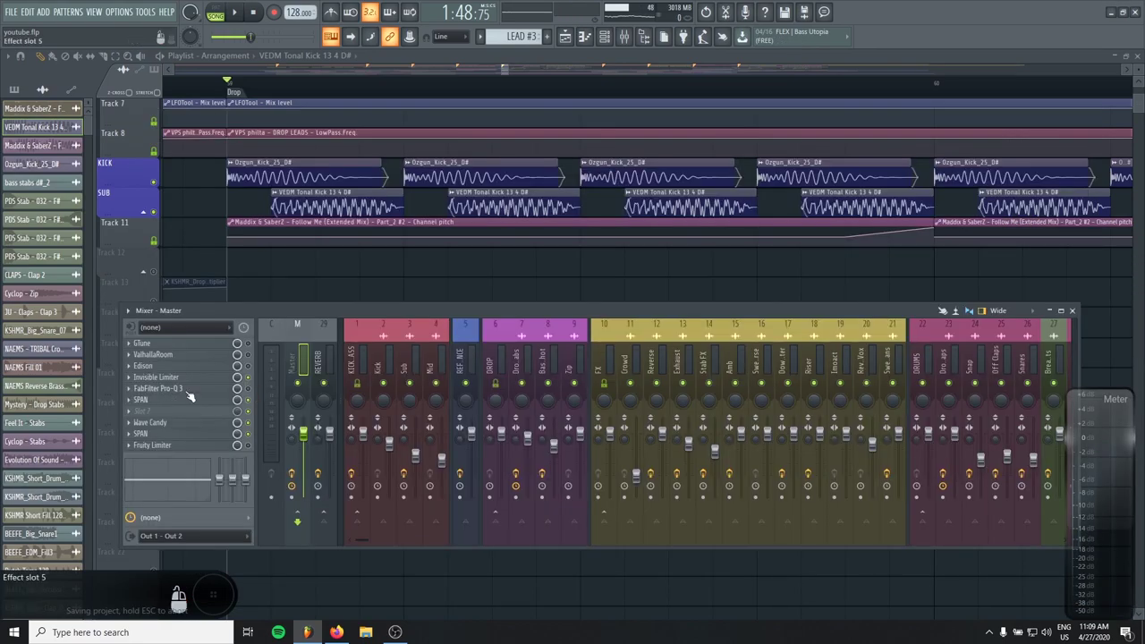
pyautogui.click(188, 392)
pyautogui.click(709, 156)
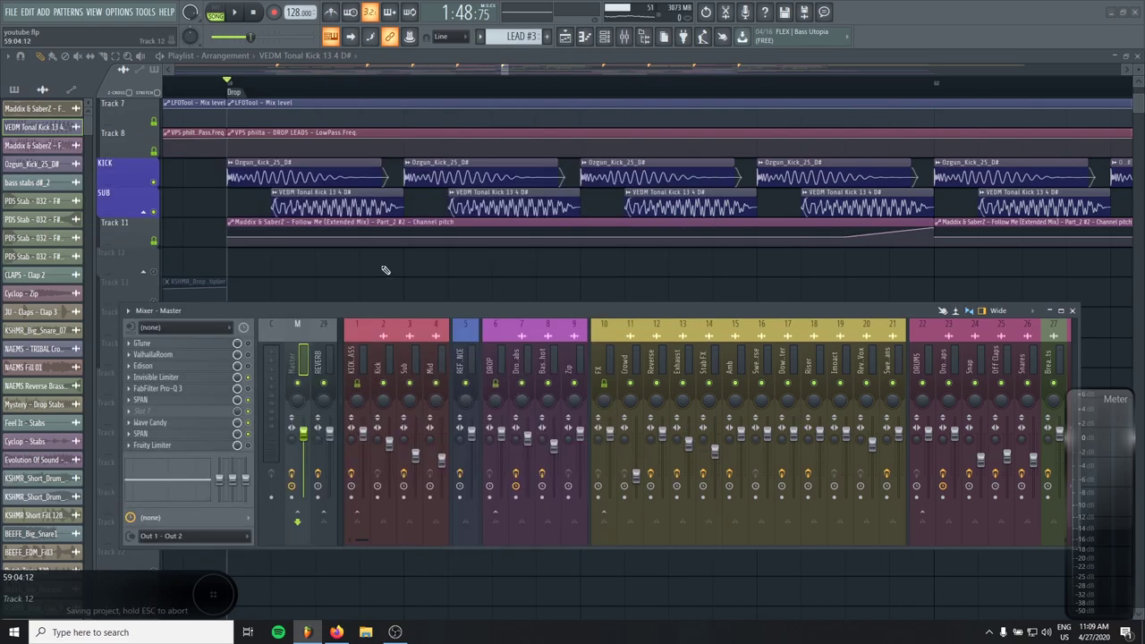
# - Play the drop's kick and sub in the playlist and watch their levels in the mixer
pyautogui.press('F9')
pyautogui.scroll(-3, 340, 327)
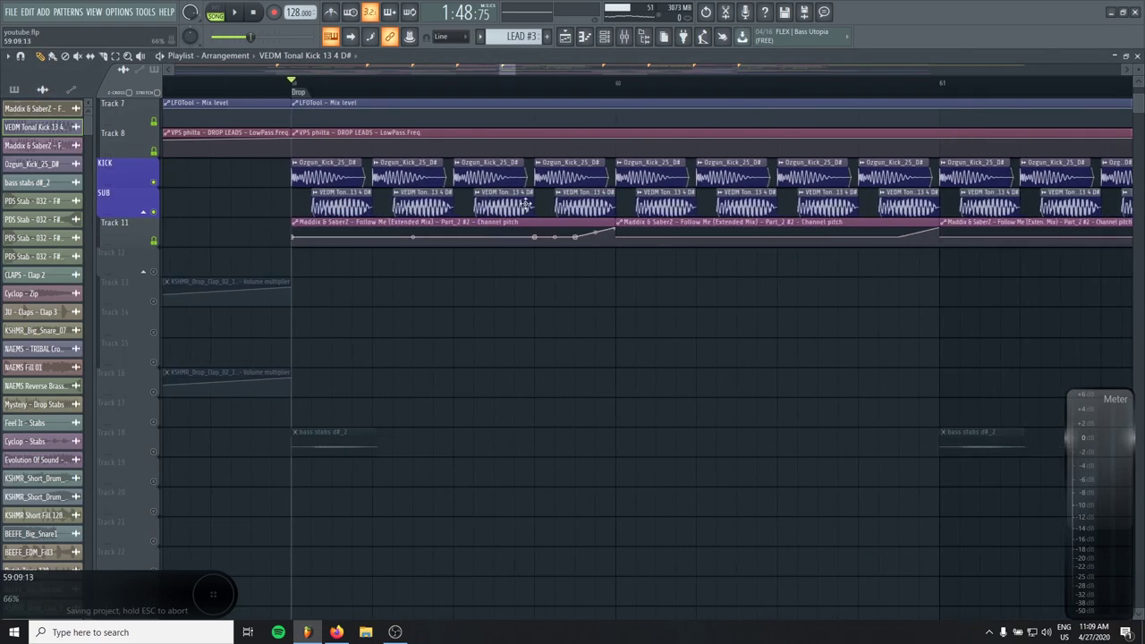
pyautogui.press('space')
pyautogui.press('F9')
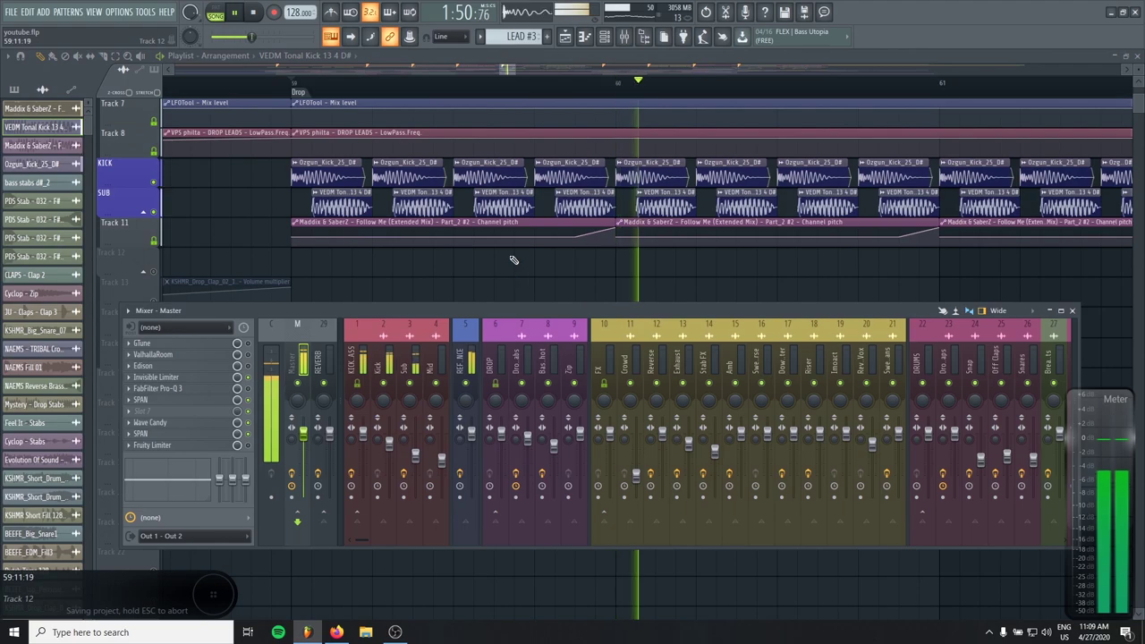
pyautogui.press('F9')
pyautogui.scroll(-4, 417, 352)
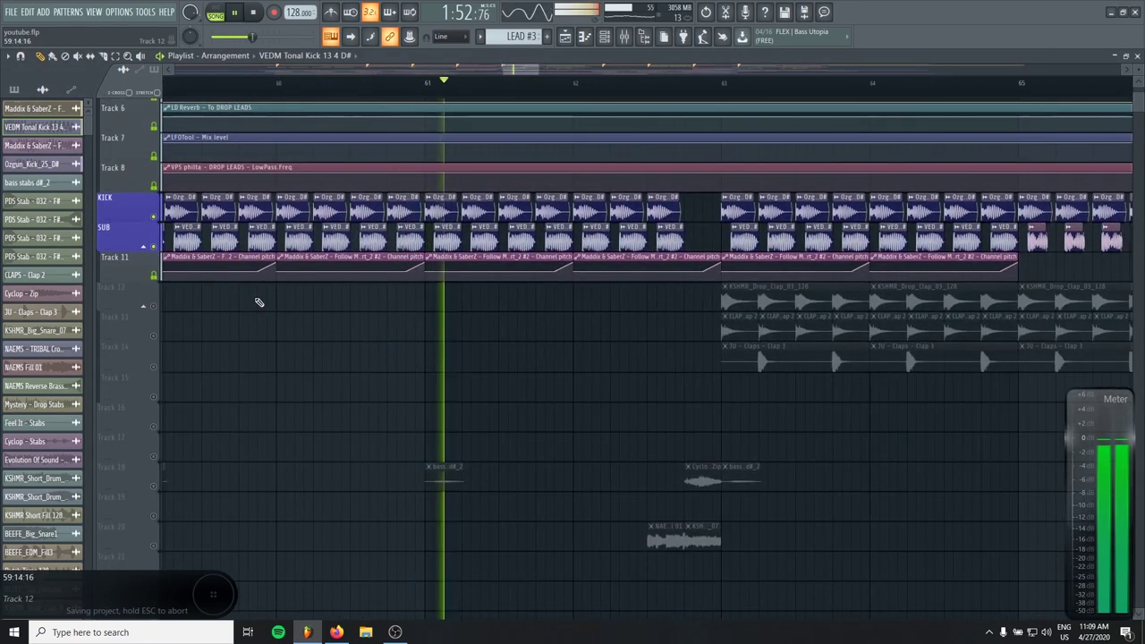
pyautogui.press('F9')
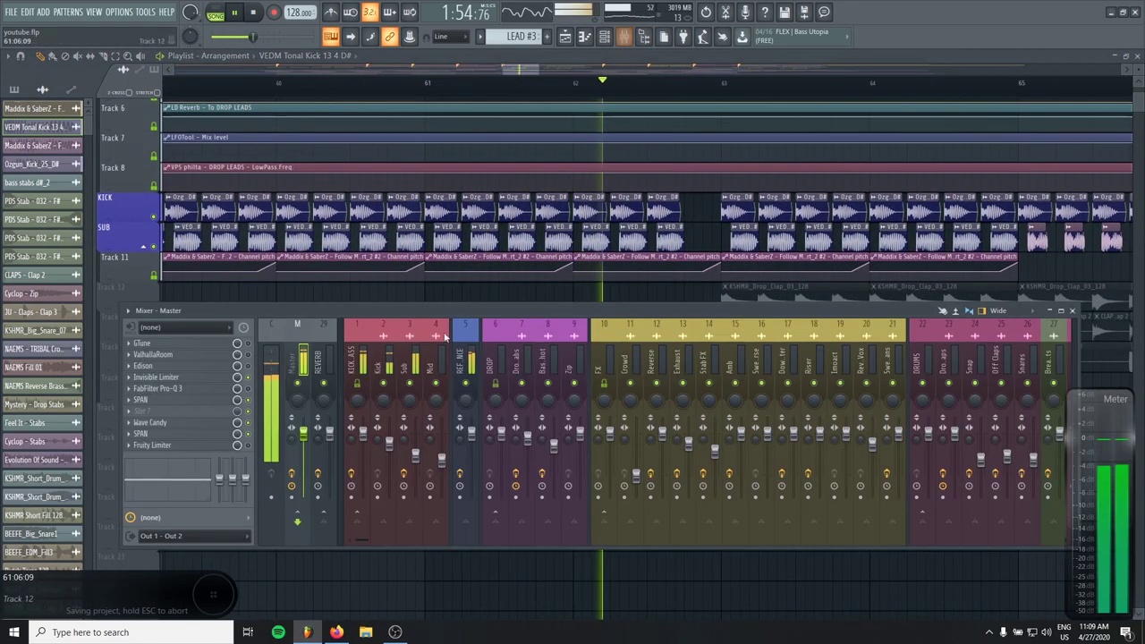
pyautogui.press('space')
# - Hide the mixer and unsolo the KICK and SUB tracks so that all playlist tracks are active
pyautogui.press('F9')
pyautogui.moveTo(248, 301); pyautogui.dragTo(320, 299)
pyautogui.rightClick(155, 249)
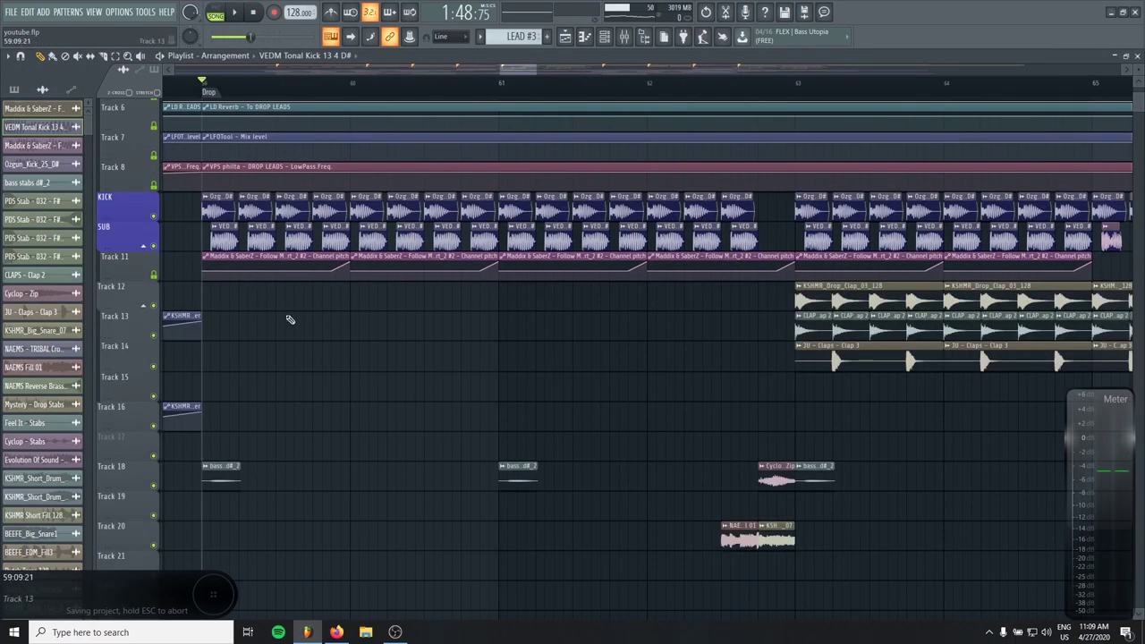
pyautogui.moveTo(313, 337); pyautogui.dragTo(335, 468)
pyautogui.scroll(-3, 335, 465)
pyautogui.moveTo(352, 424); pyautogui.dragTo(271, 384)
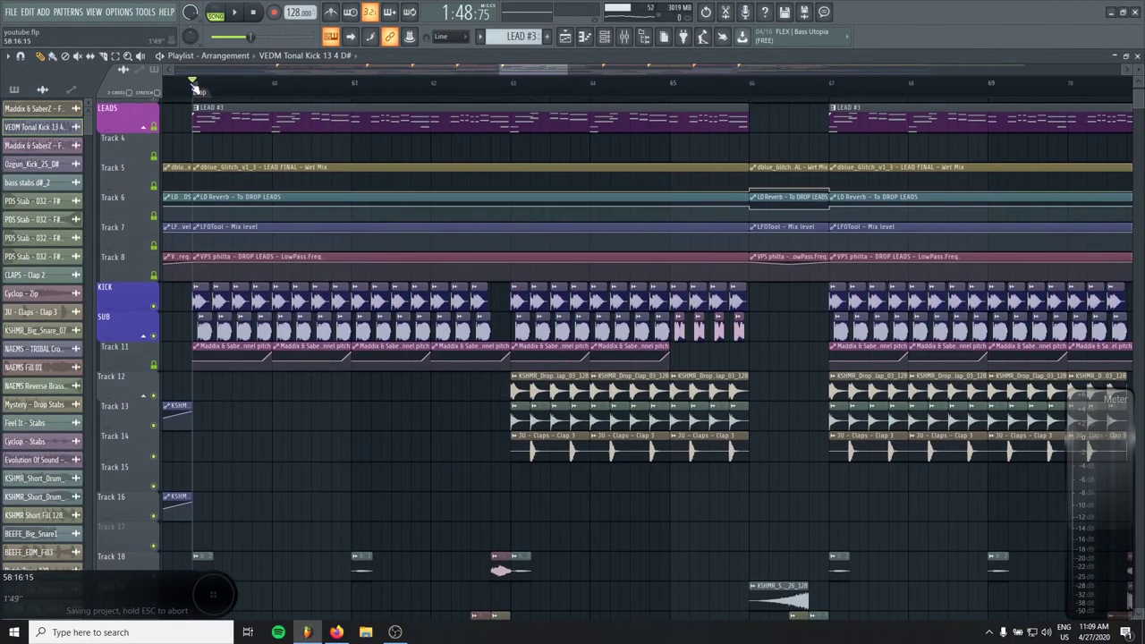
# - Play the full drop and open the Master's SPAN from the mixer, leaving room beside it for a second analyzer
pyautogui.moveTo(420, 226); pyautogui.dragTo(428, 252)
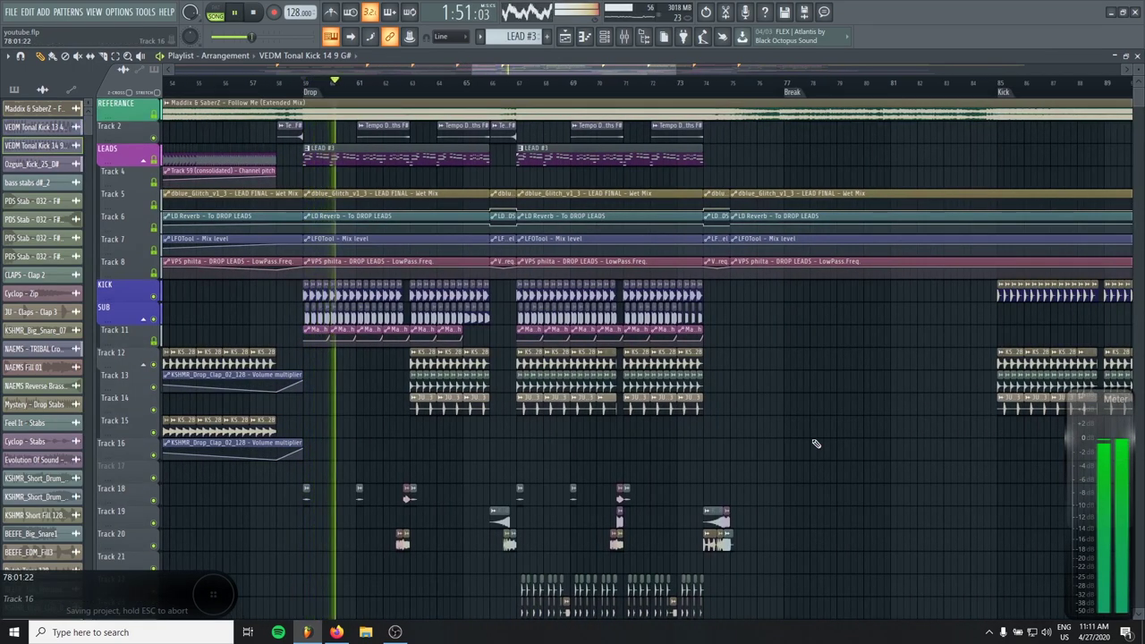
pyautogui.moveTo(807, 424); pyautogui.dragTo(791, 386)
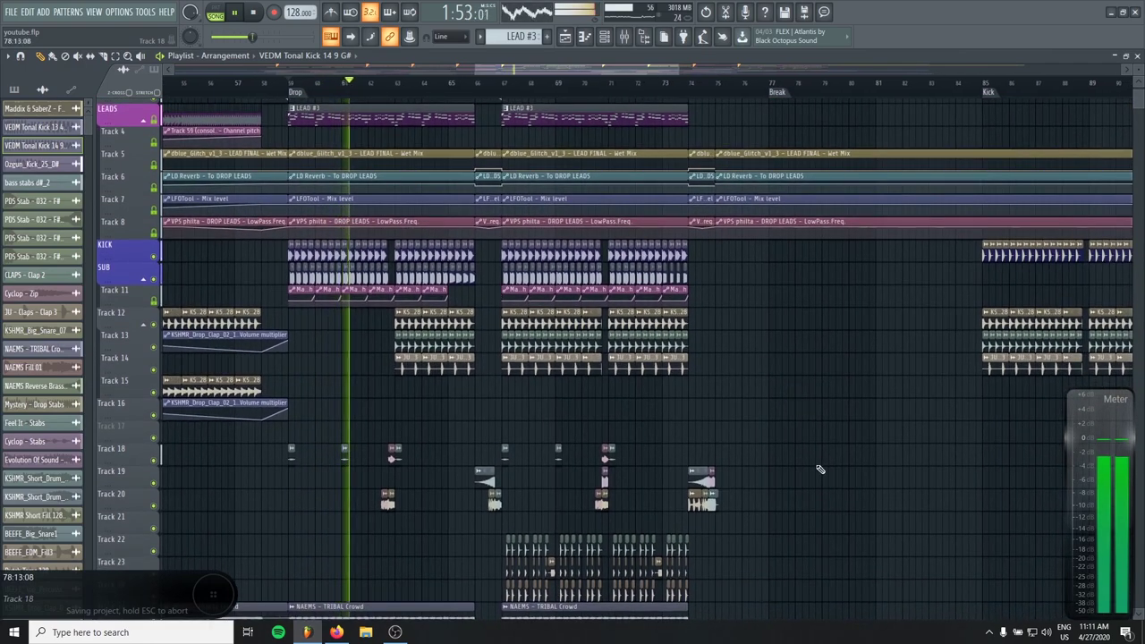
pyautogui.moveTo(821, 469); pyautogui.dragTo(800, 417)
pyautogui.press('F9')
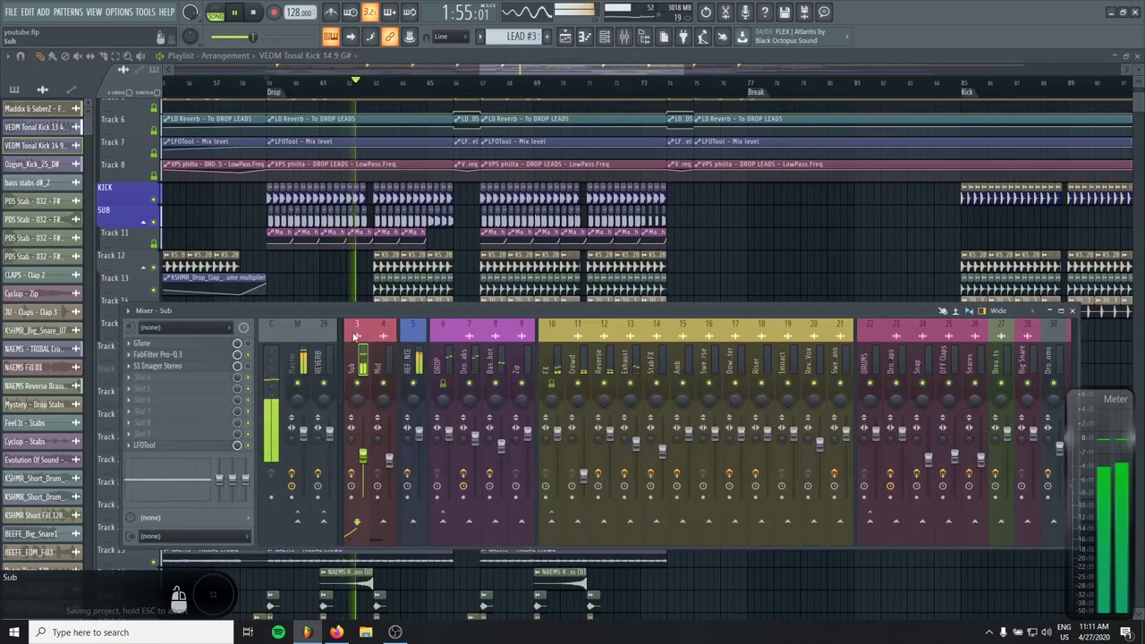
pyautogui.click(297, 362)
pyautogui.click(183, 402)
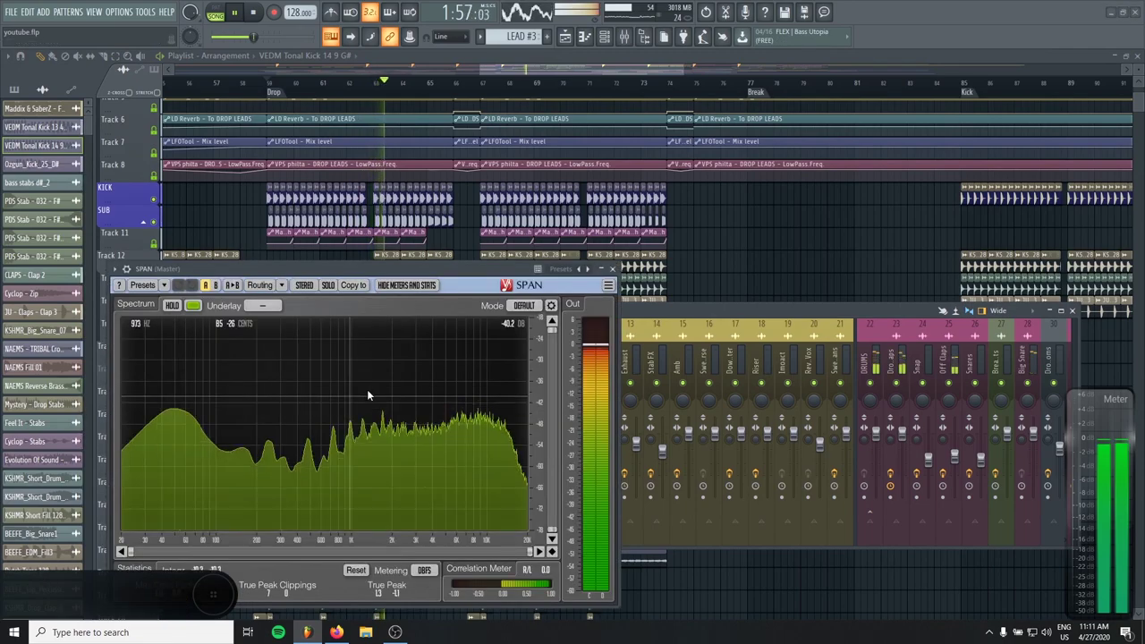
pyautogui.moveTo(439, 268); pyautogui.dragTo(345, 263)
# - Open the reference track's SPAN and place it beside the Master's SPAN during playback
pyautogui.moveTo(612, 309); pyautogui.dragTo(781, 254)
pyautogui.click(580, 306)
pyautogui.moveTo(564, 256); pyautogui.dragTo(864, 270)
pyautogui.click(615, 334)
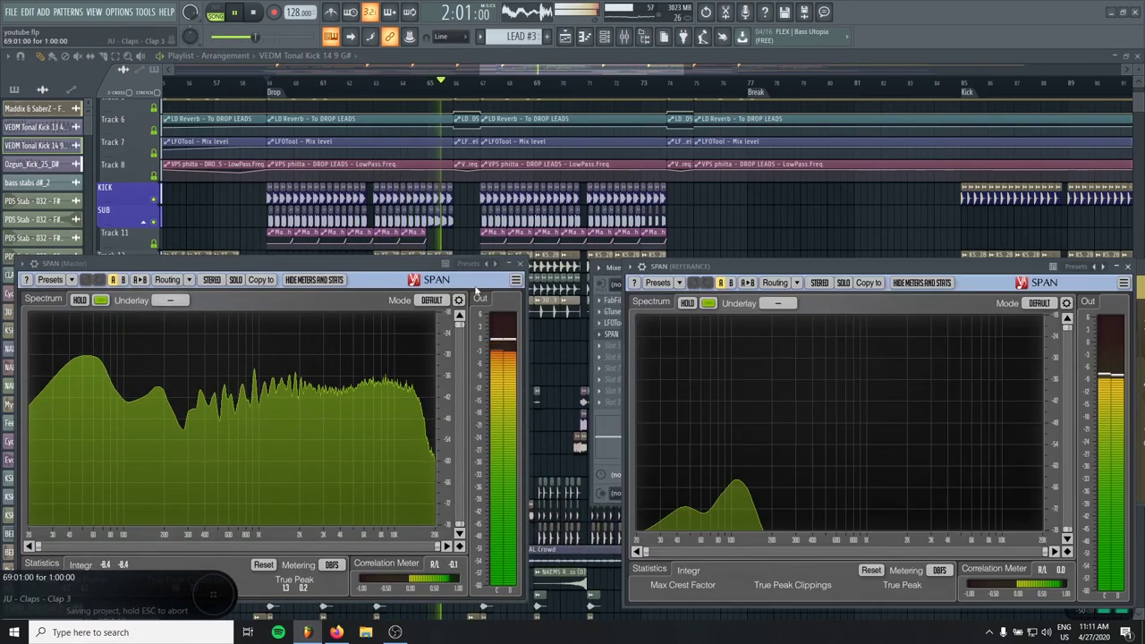
pyautogui.moveTo(1064, 268); pyautogui.dragTo(972, 272)
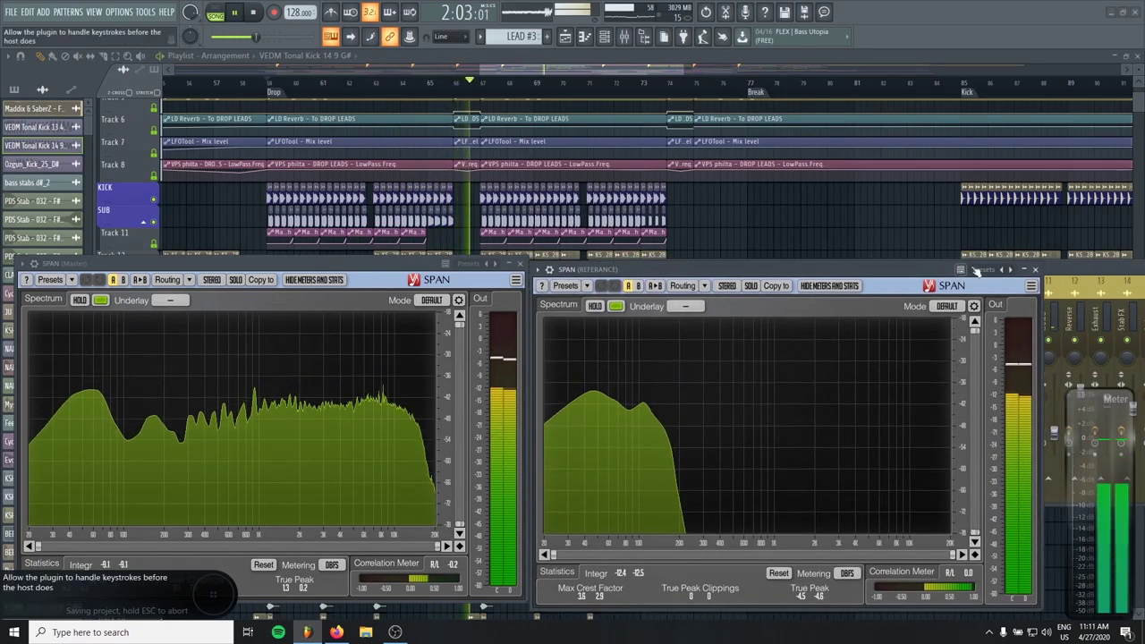
# - Move the mixer above the SPAN windows, compare the Master's low end with the reference through the Master's Pro-Q 3, and stop playback
pyautogui.moveTo(1056, 273); pyautogui.dragTo(1015, 145)
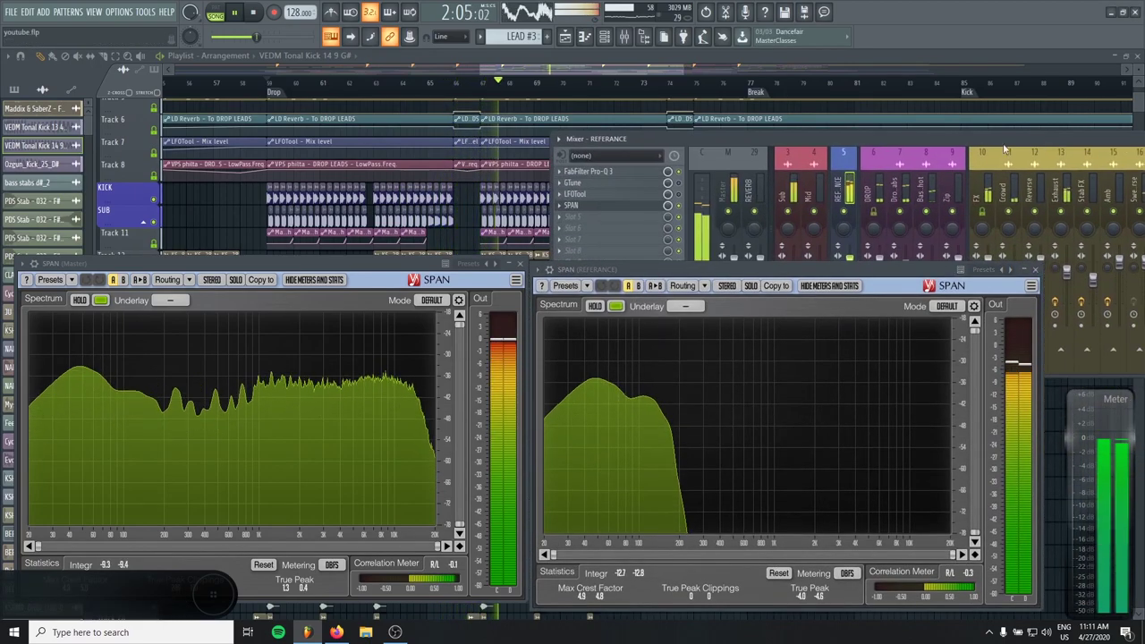
pyautogui.click(705, 214)
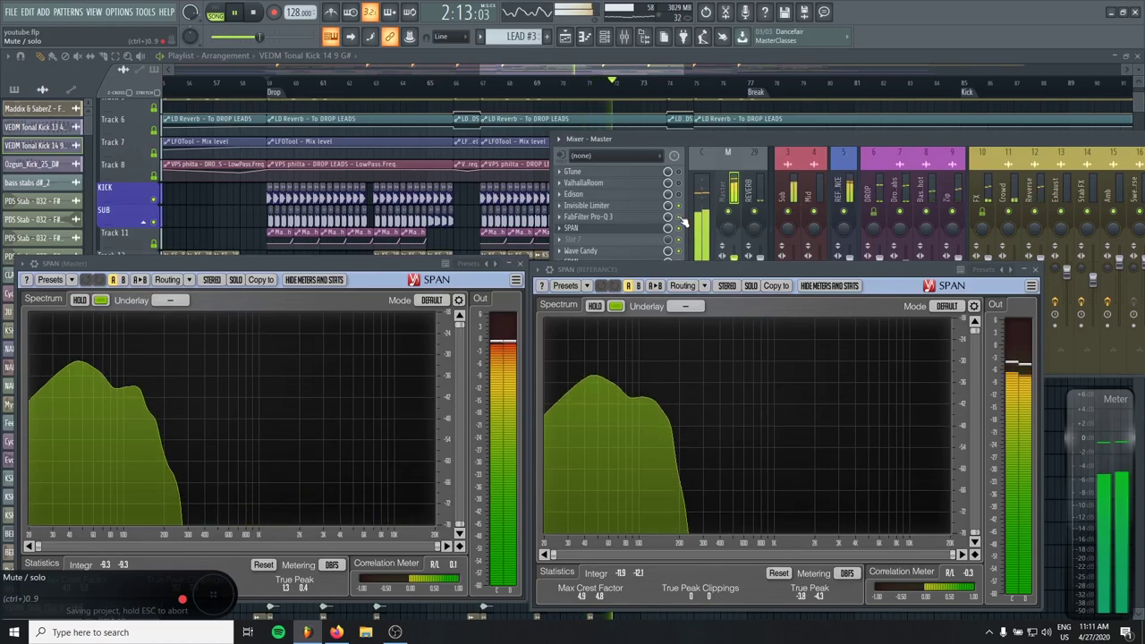
pyautogui.press('space')
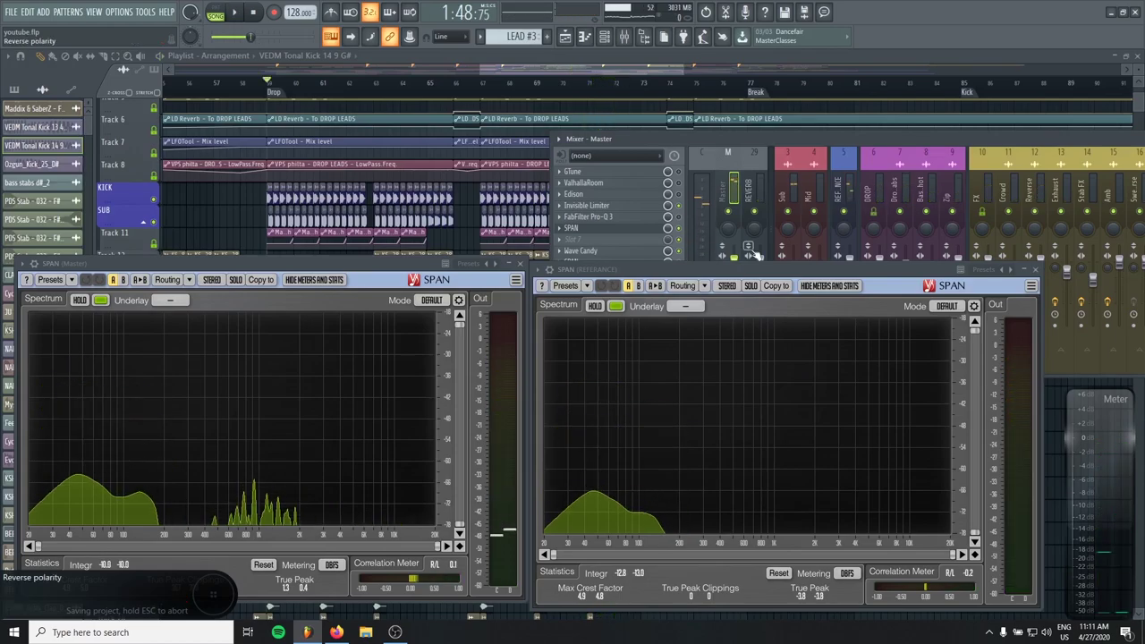